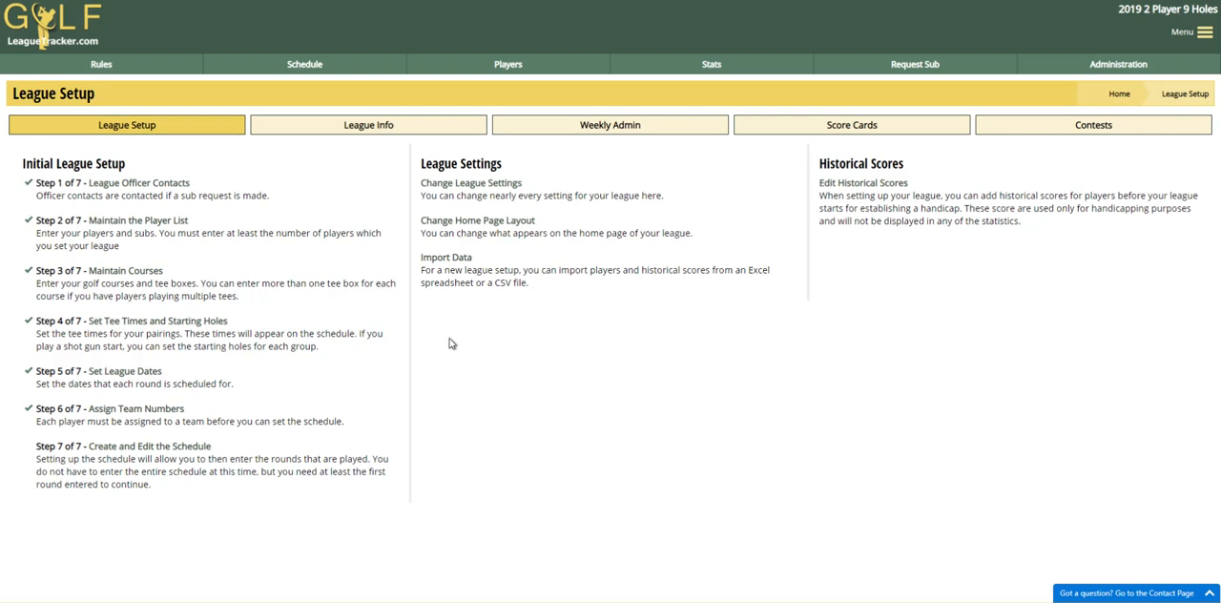
- Review the league settings in the General Information and Size and Length categories, including the number of rounds in the 1st segment
left_click(490, 187)
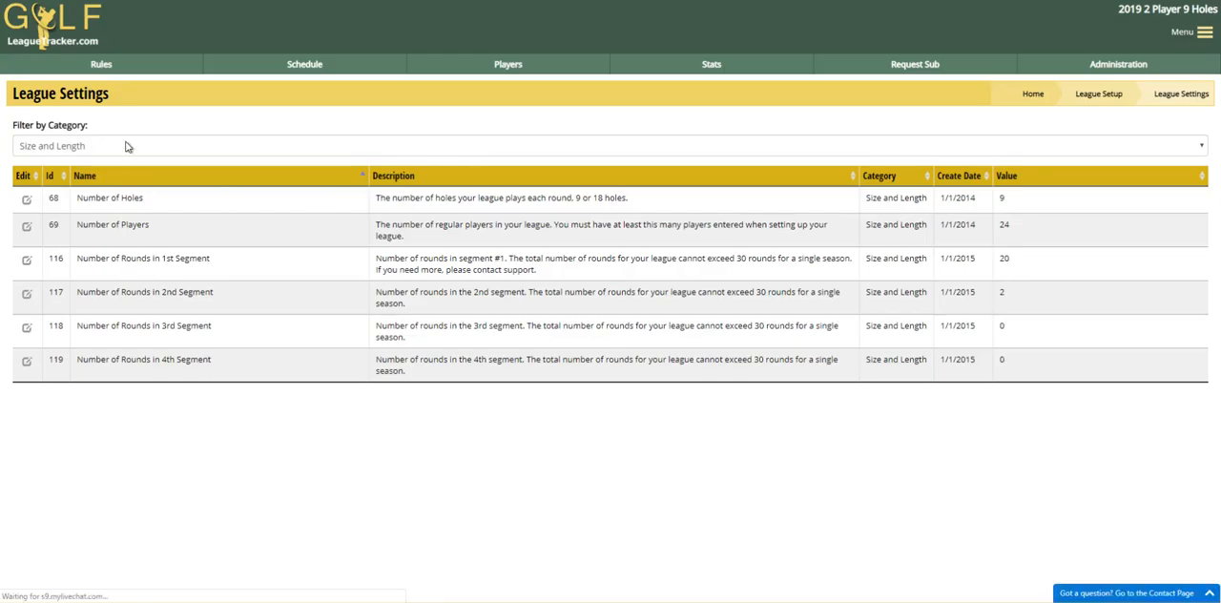
left_click(127, 146)
left_click(62, 281)
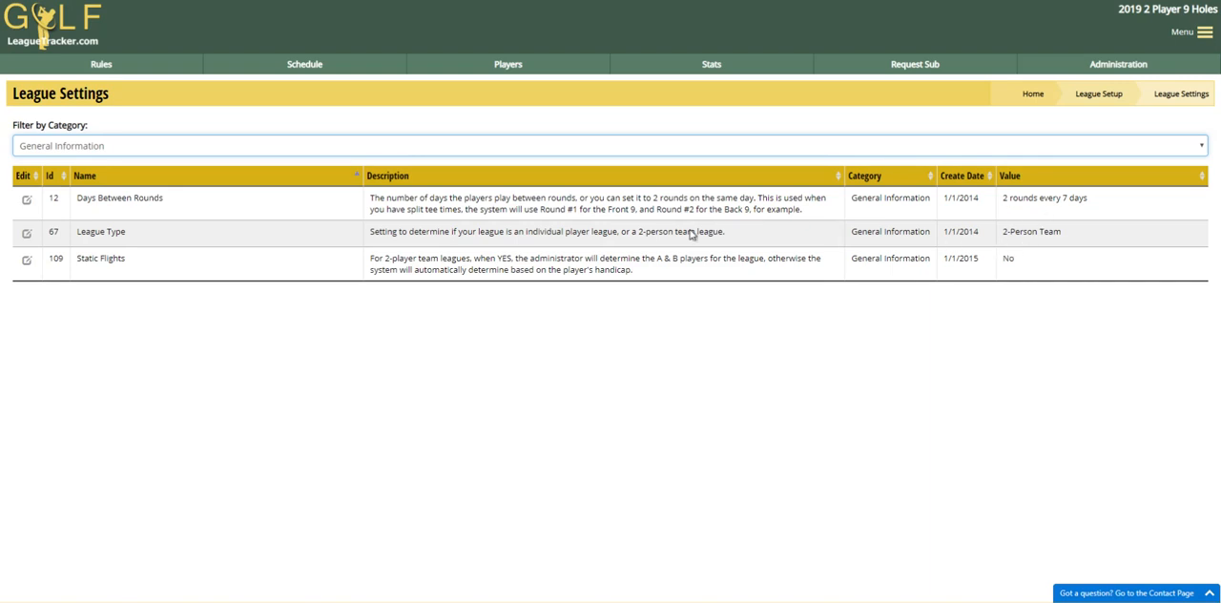
left_click(120, 150)
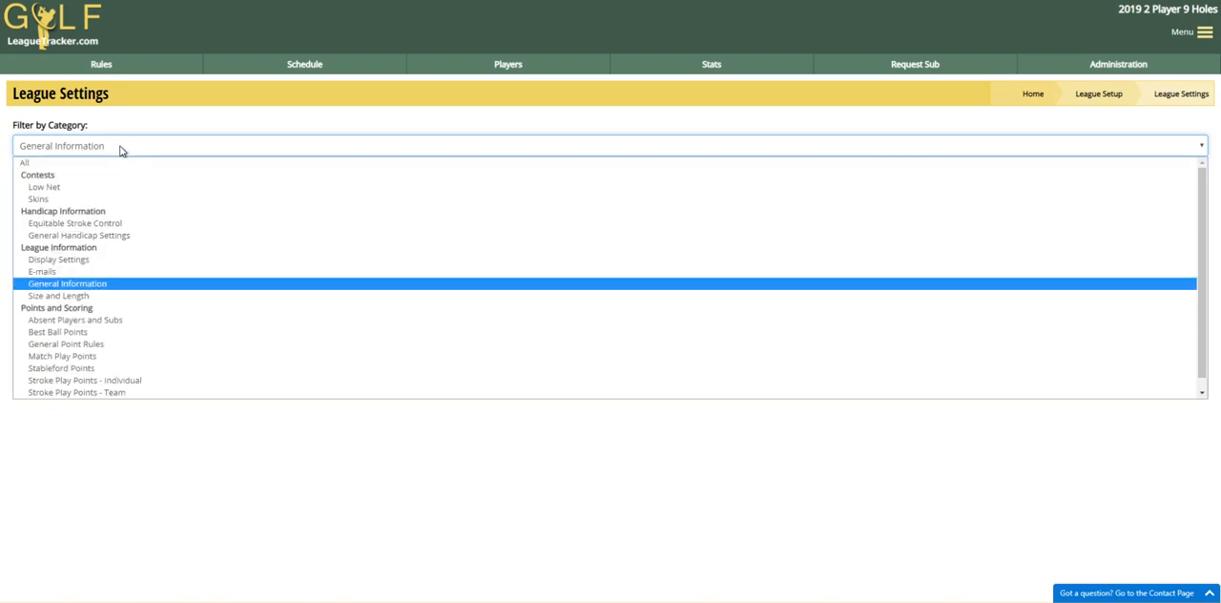
left_click(86, 296)
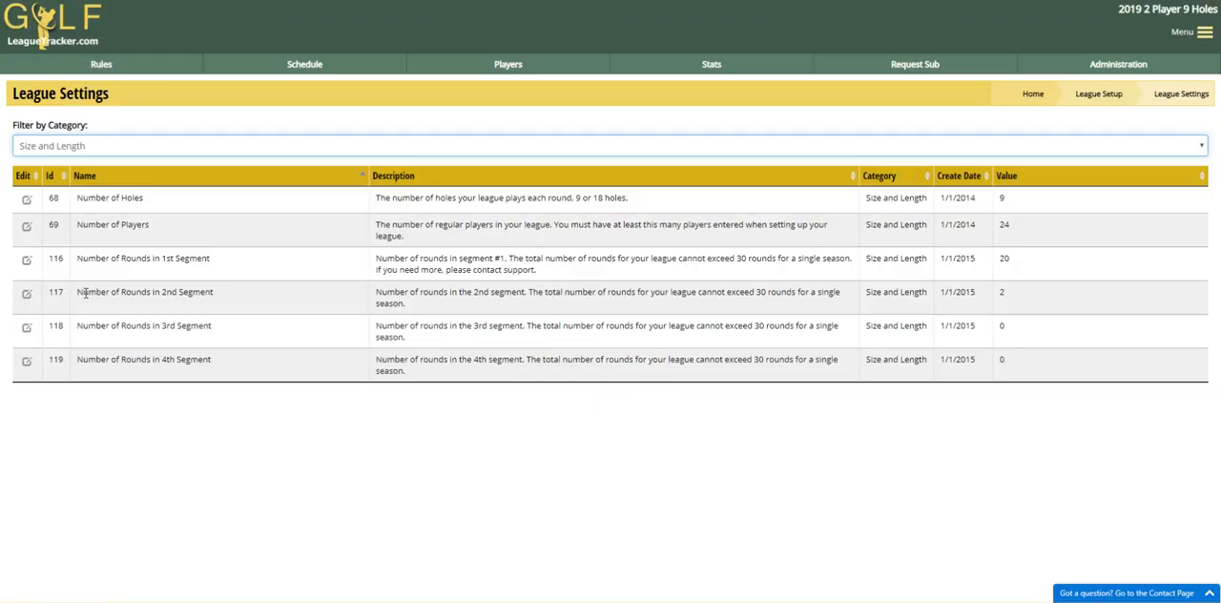
double_click(1002, 260)
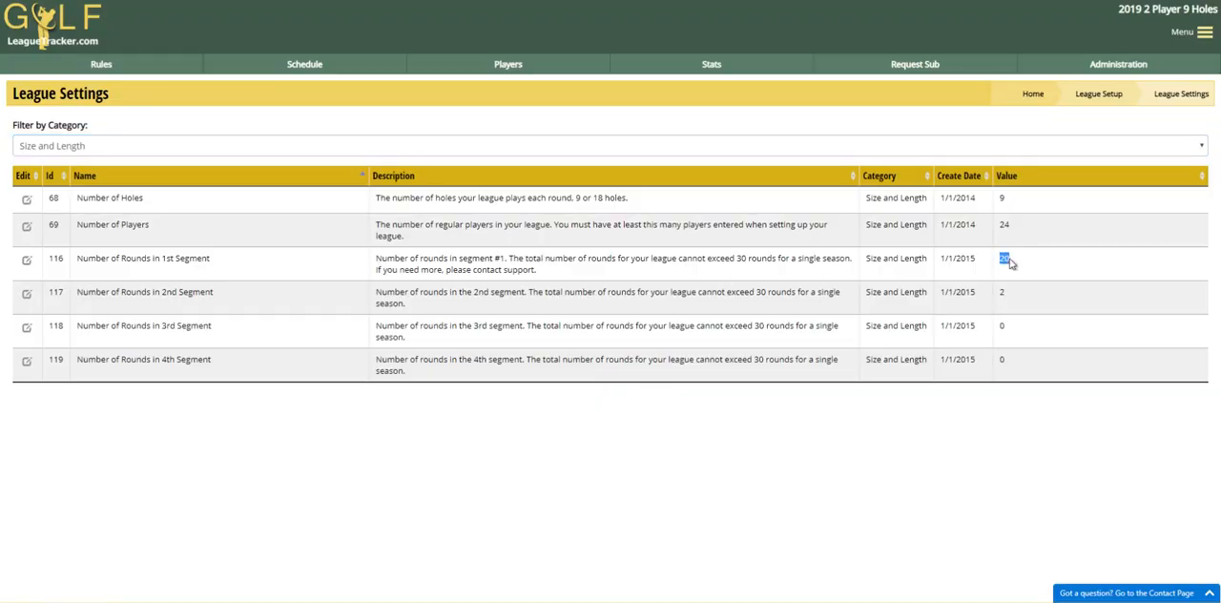
left_click(1007, 263)
- Review the scheduled league dates for all rounds and the selected skipped dates in the league setup
left_click(1099, 94)
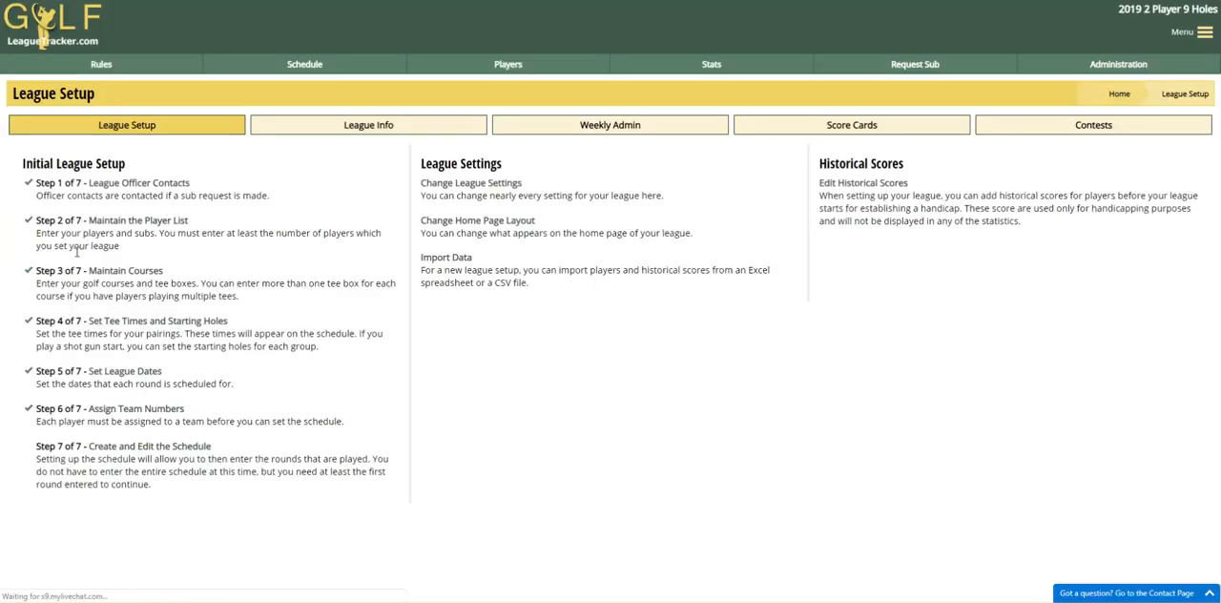
left_click(129, 372)
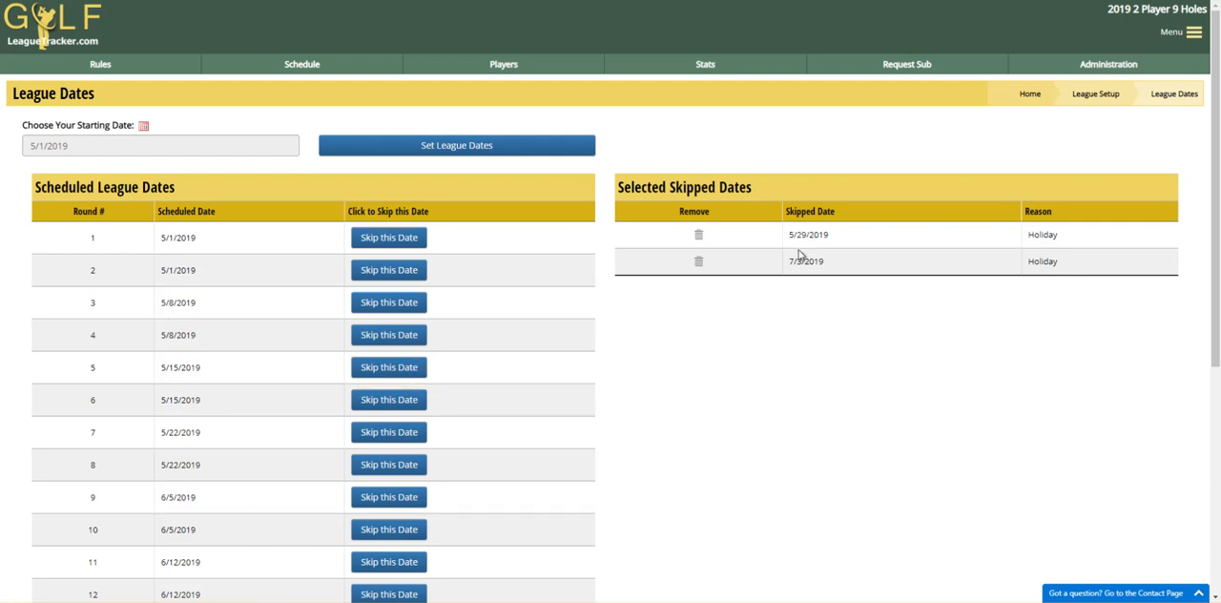
scroll(768, 378, "down", 4)
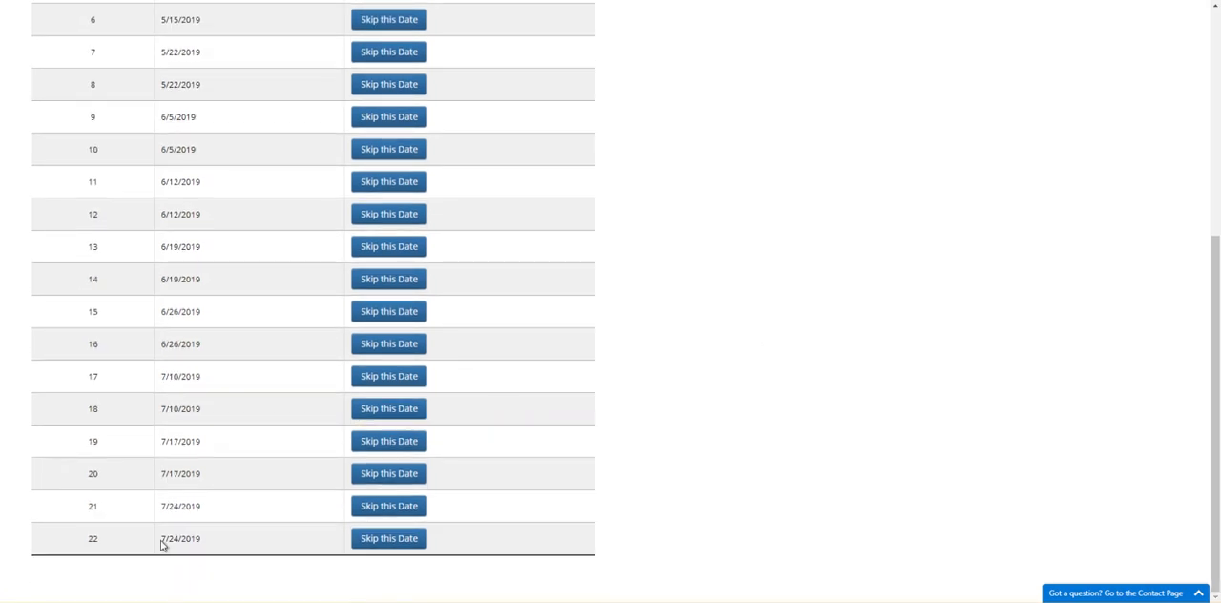
scroll(178, 444, "up", 3)
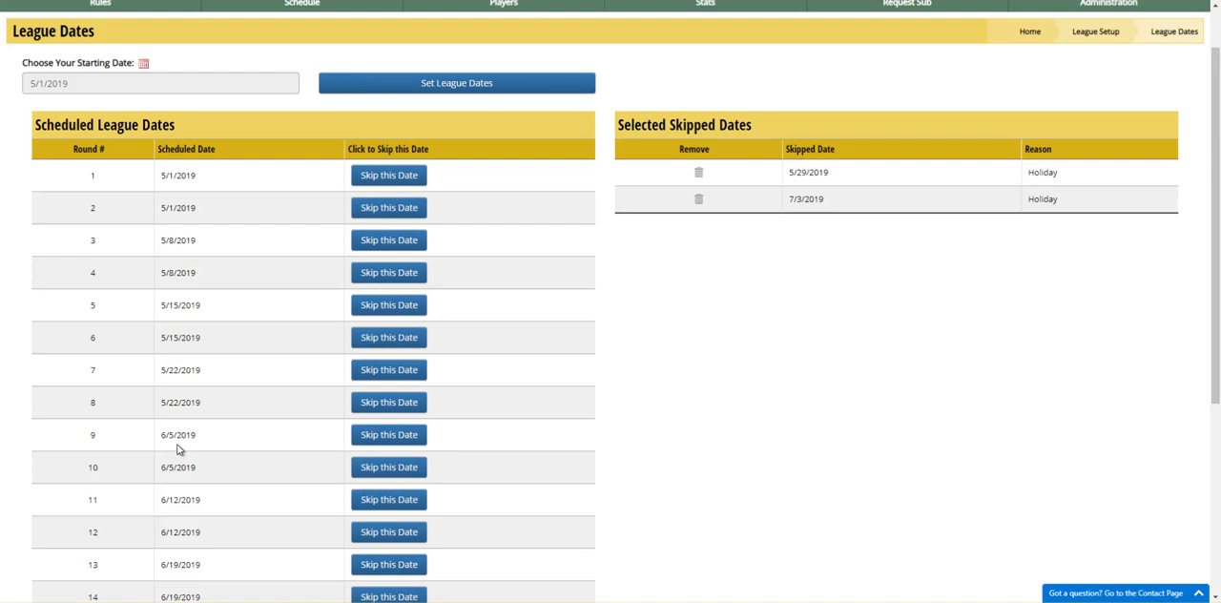
scroll(200, 273, "down", 3)
scroll(144, 565, "up", 3)
scroll(152, 559, "down", 3)
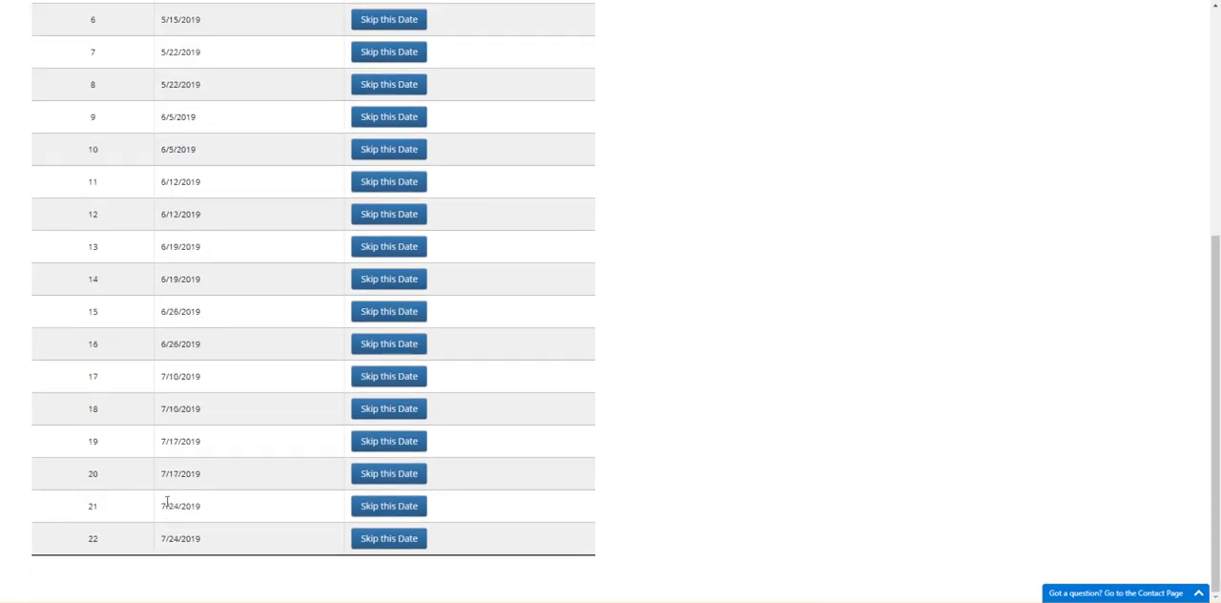
scroll(899, 314, "up", 4)
- Review the team assignments beginning at round 1, including each team's players, group and tee time priority
left_click(1112, 96)
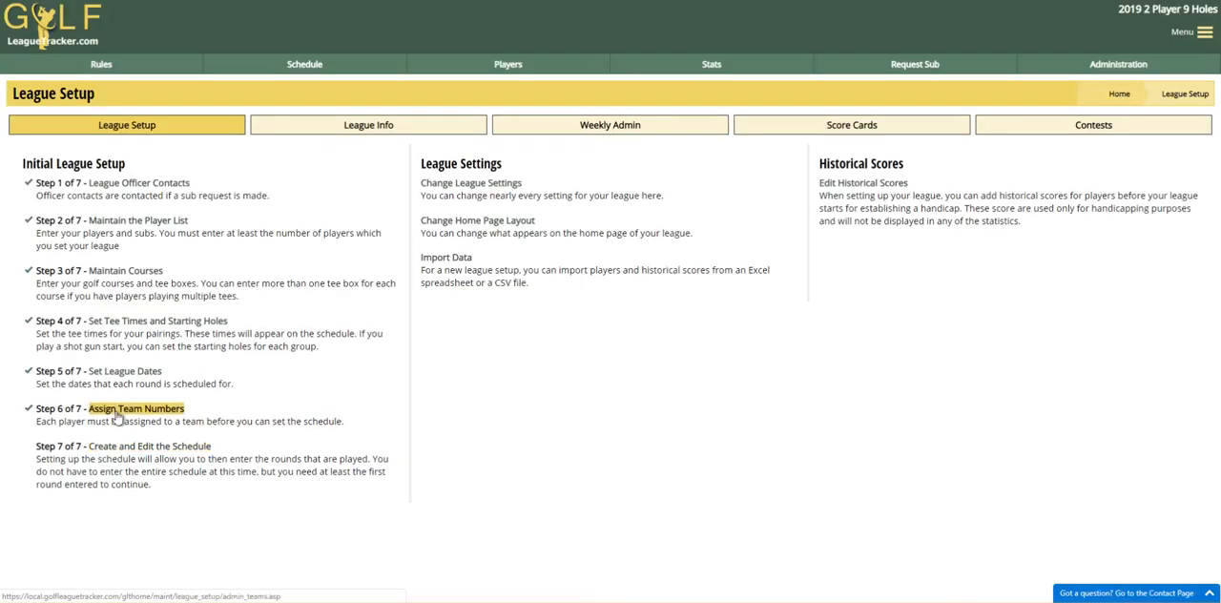
left_click(115, 414)
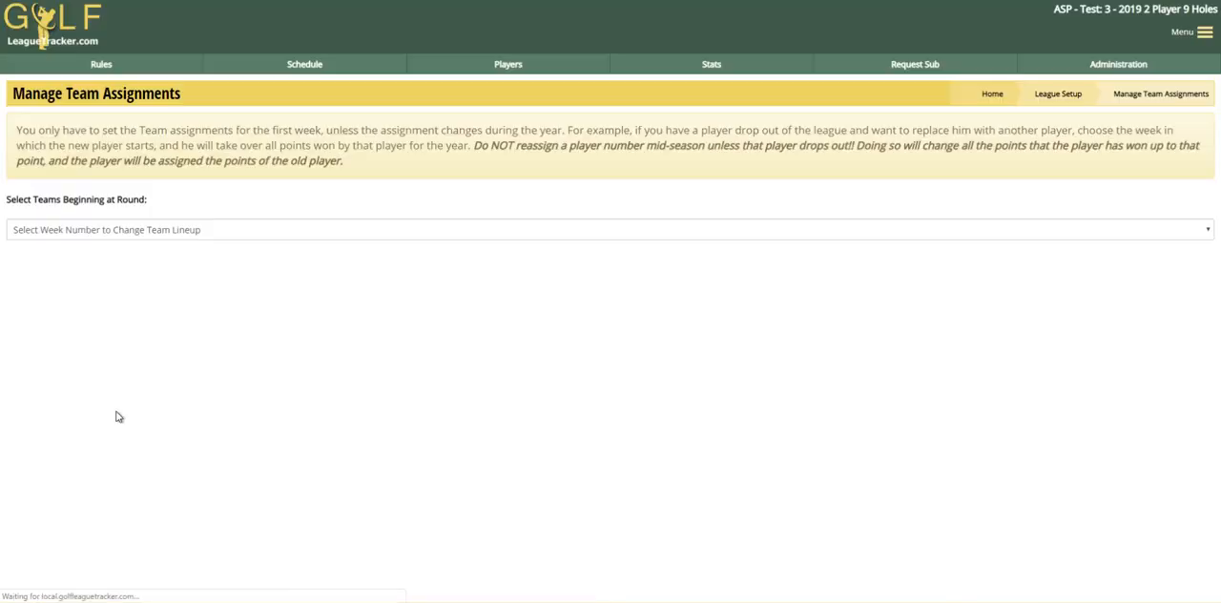
left_click(188, 237)
left_click(117, 260)
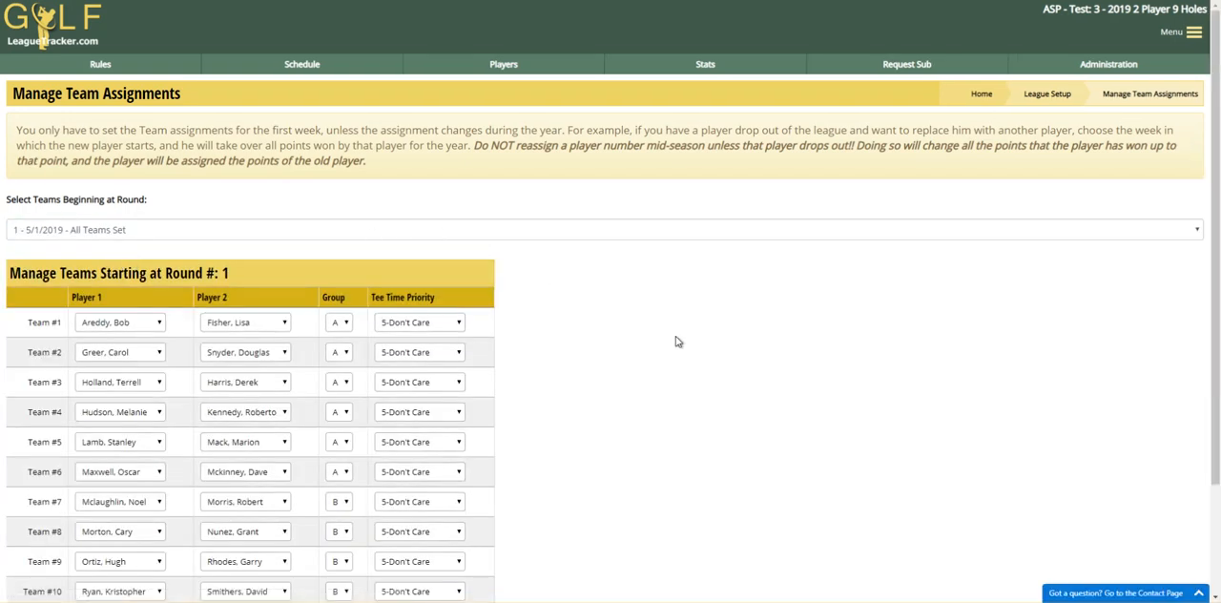
scroll(668, 344, "down", 3)
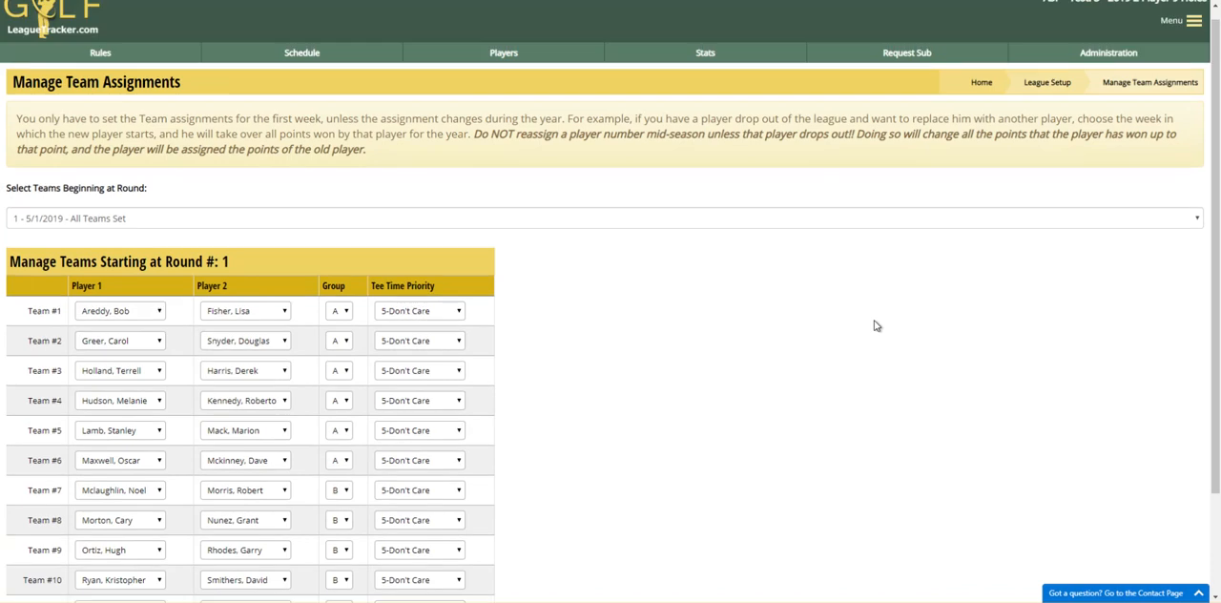
scroll(872, 324, "up", 3)
- Set up an auto-generated schedule with split tee times set to No and group A as the group to schedule
left_click(1059, 95)
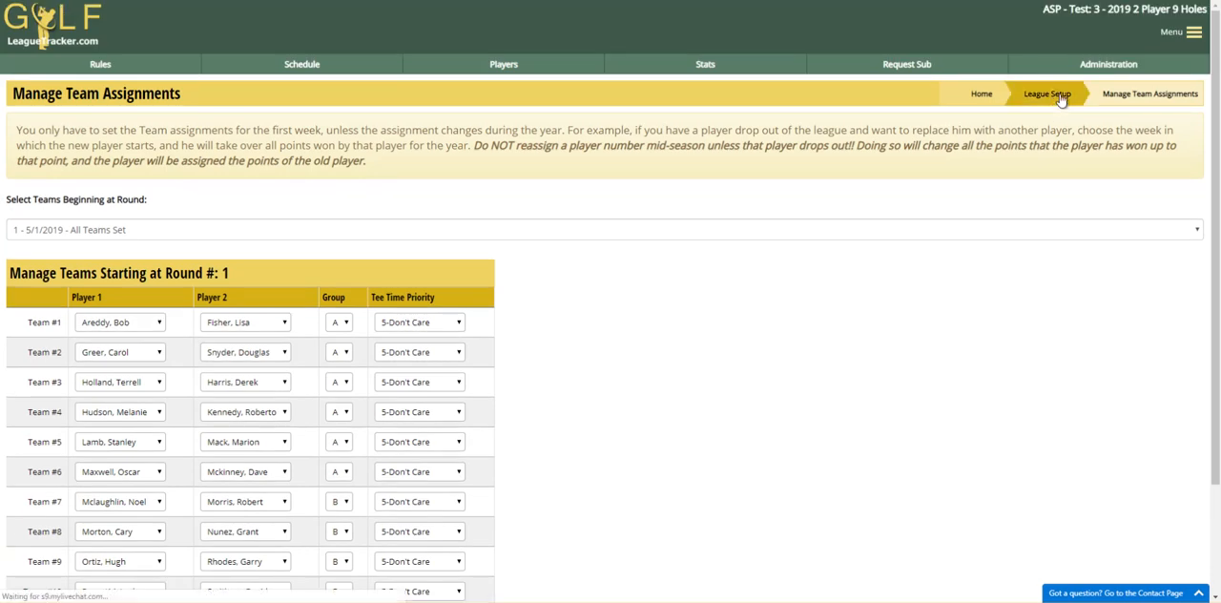
left_click(128, 448)
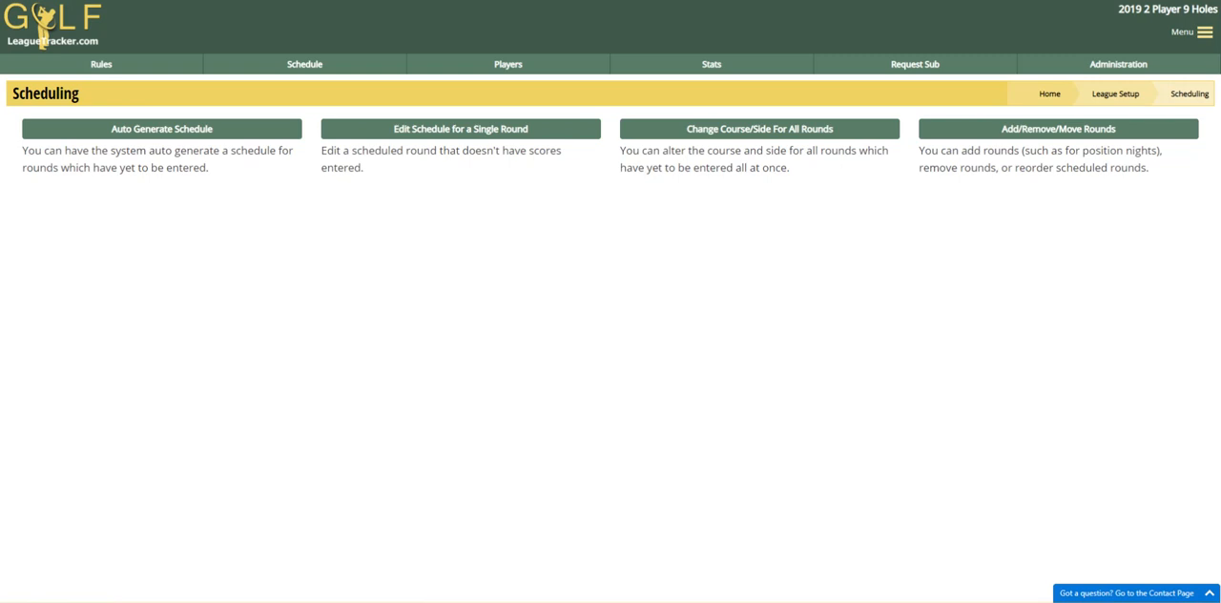
left_click(161, 129)
left_click(135, 130)
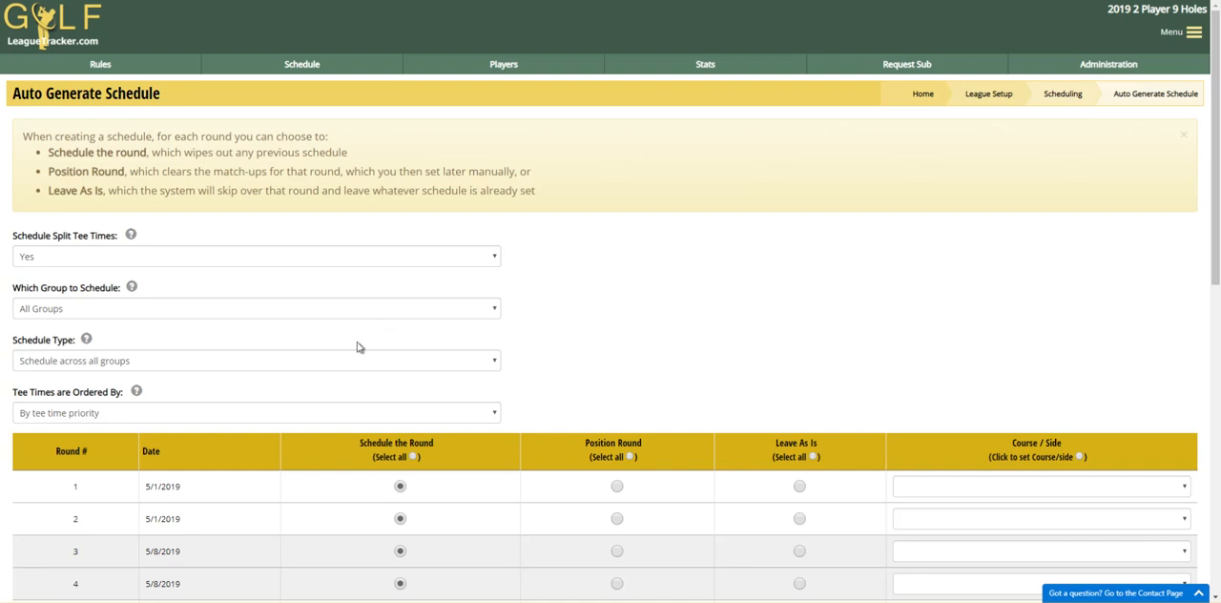
left_click(75, 261)
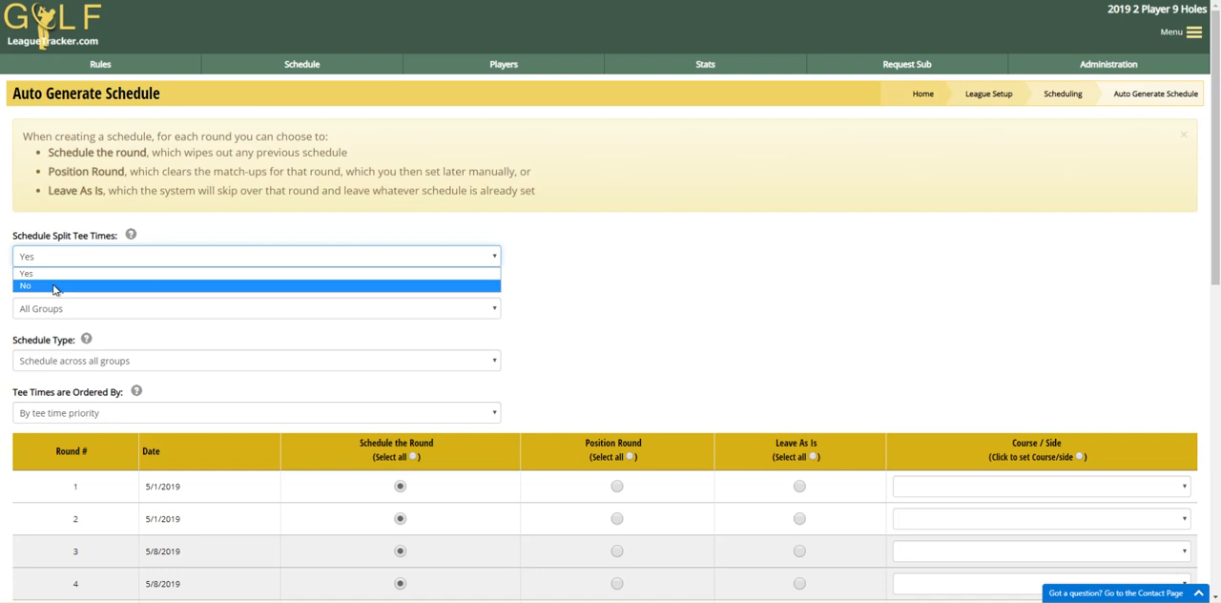
left_click(54, 286)
left_click(58, 309)
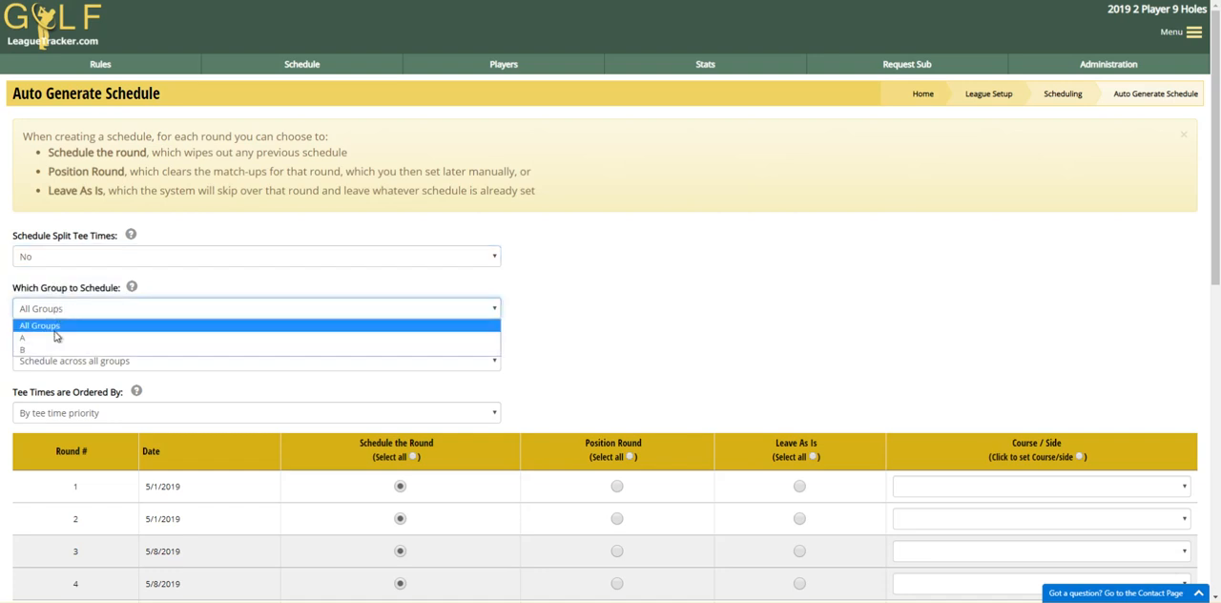
left_click(57, 340)
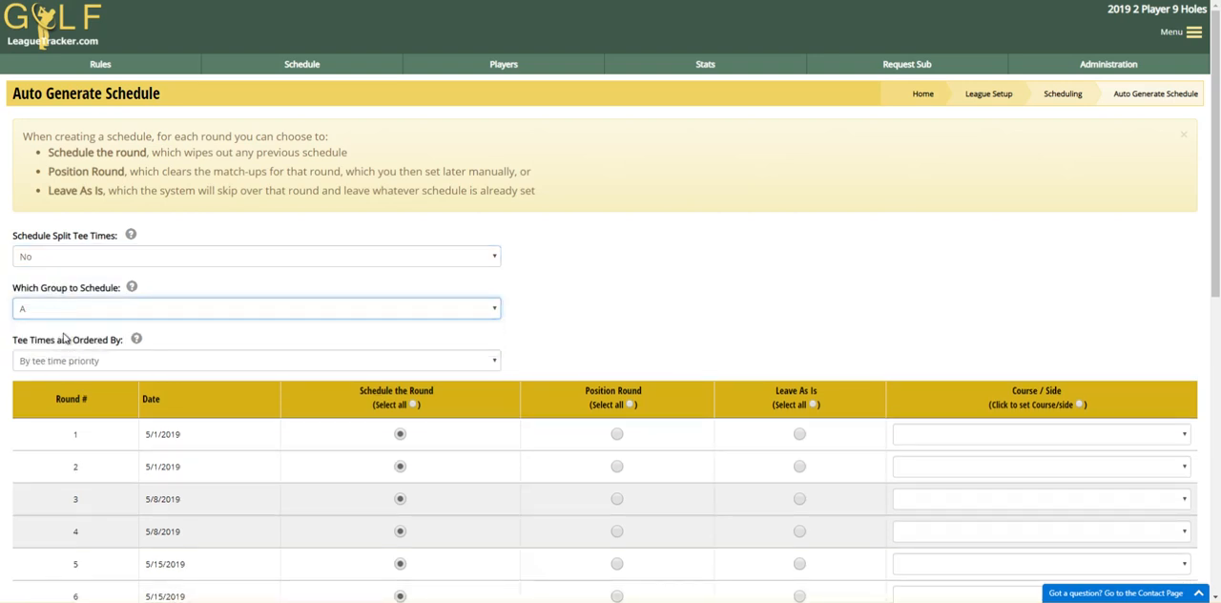
- Mark every even-numbered round from 2 to 22 as a Position Round in the group A schedule
scroll(629, 263, "down", 1)
scroll(628, 263, "down", 1)
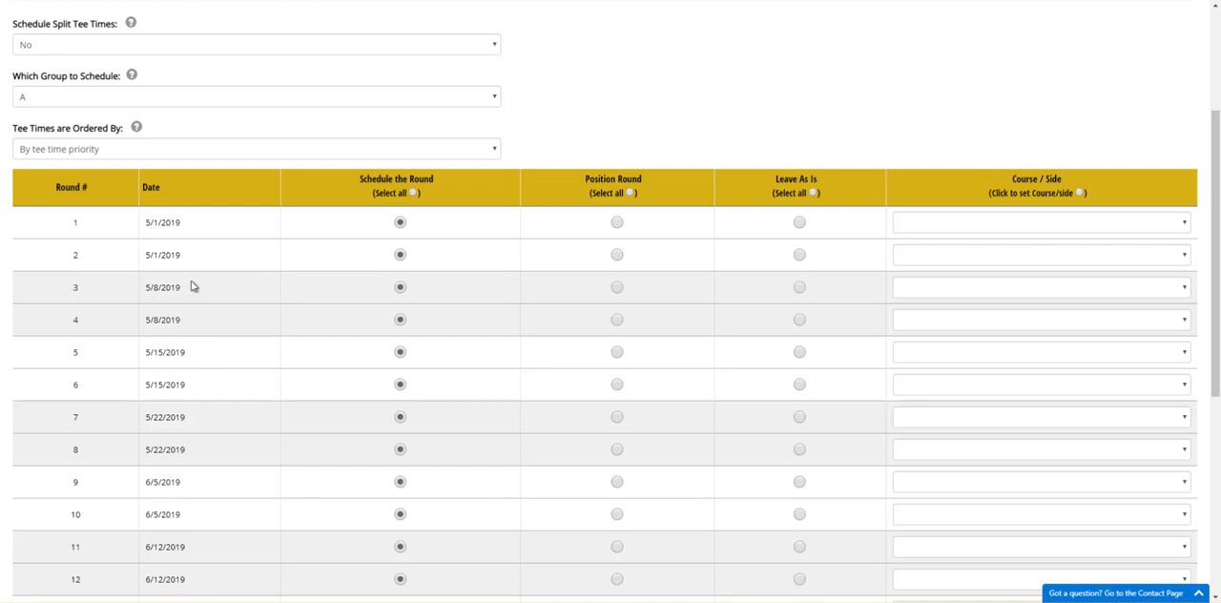
left_click(616, 255)
left_click(616, 321)
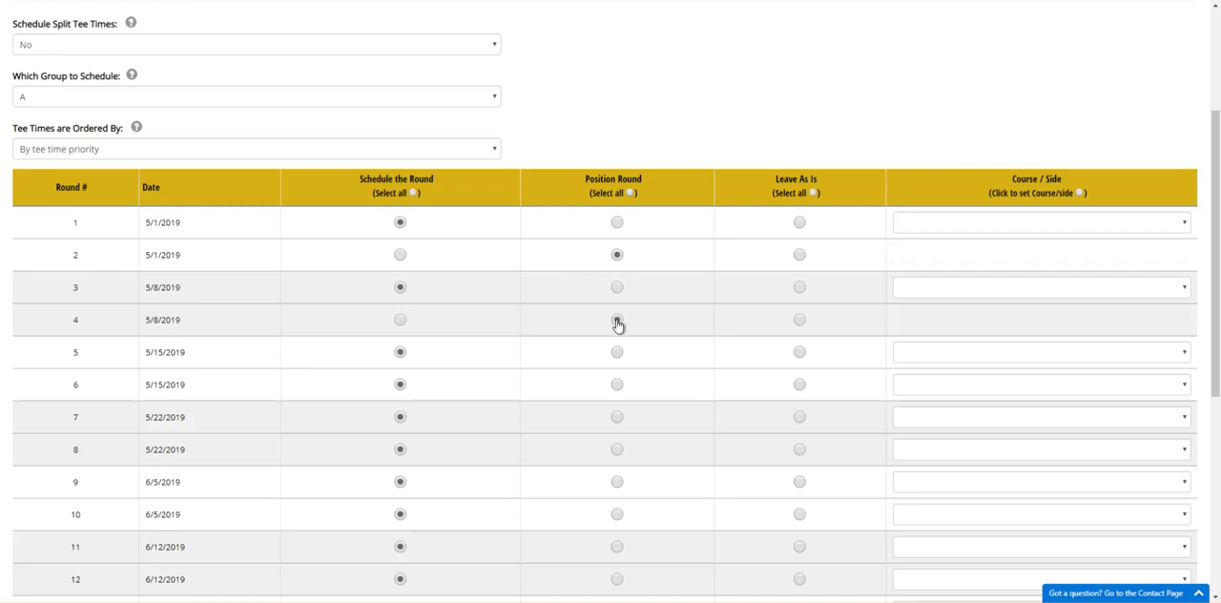
left_click(617, 385)
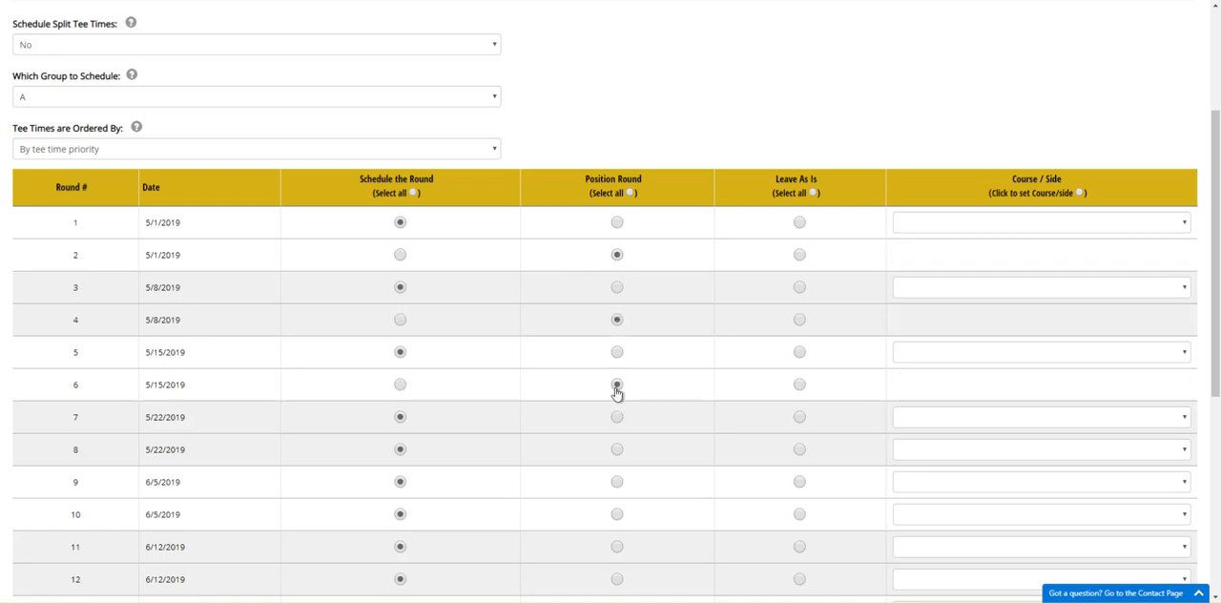
left_click(616, 451)
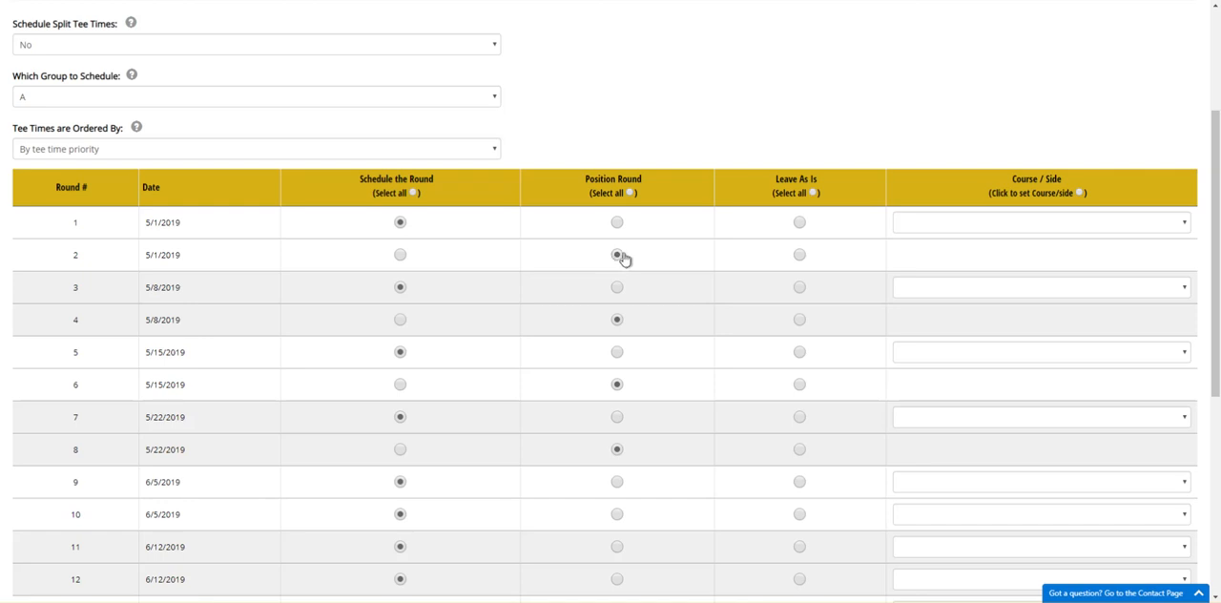
scroll(639, 272, "down", 2)
left_click(617, 408)
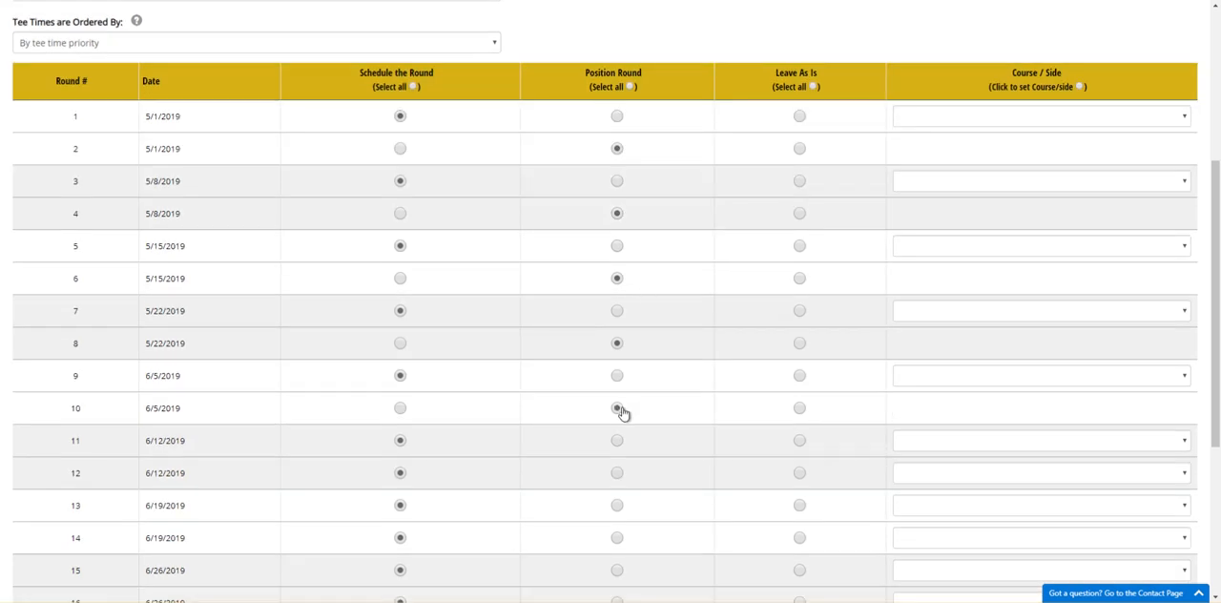
left_click(617, 472)
scroll(668, 425, "down", 5)
left_click(618, 235)
left_click(617, 298)
left_click(617, 364)
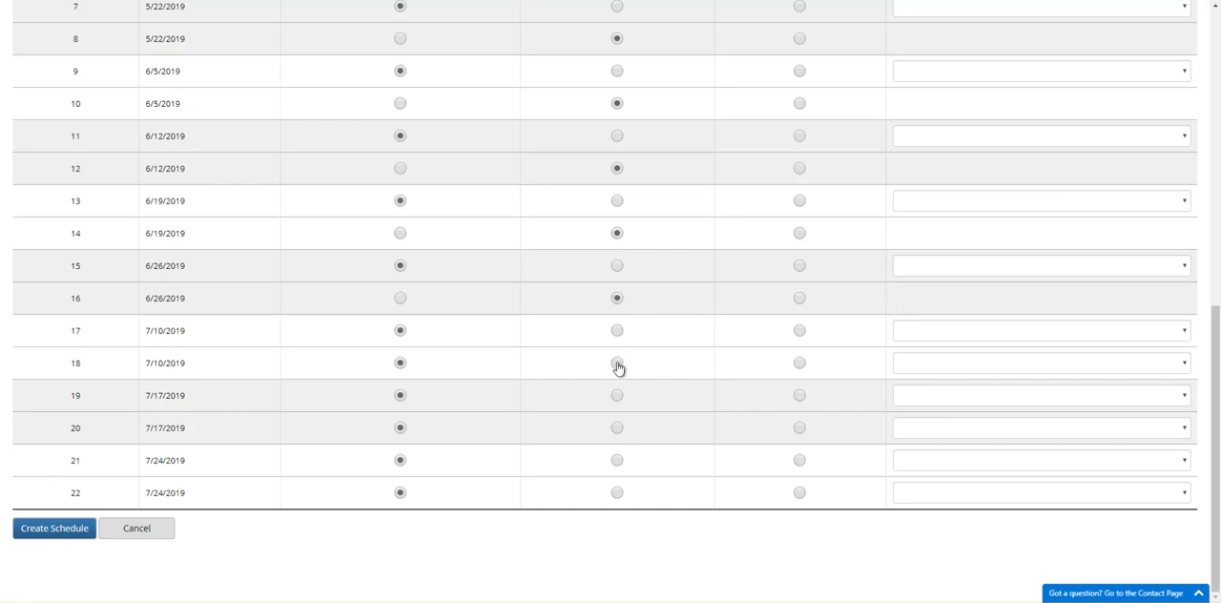
left_click(617, 428)
left_click(616, 493)
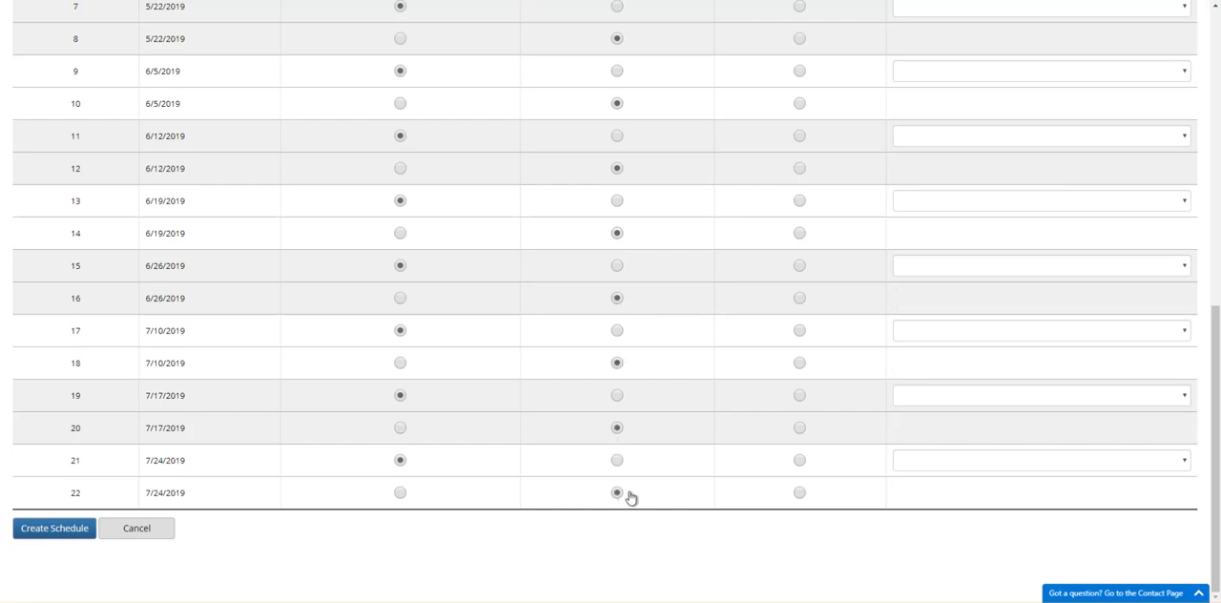
- Have the system make a best guess to set the course and side for each scheduled round
scroll(620, 496, "up", 3)
scroll(616, 493, "up", 10)
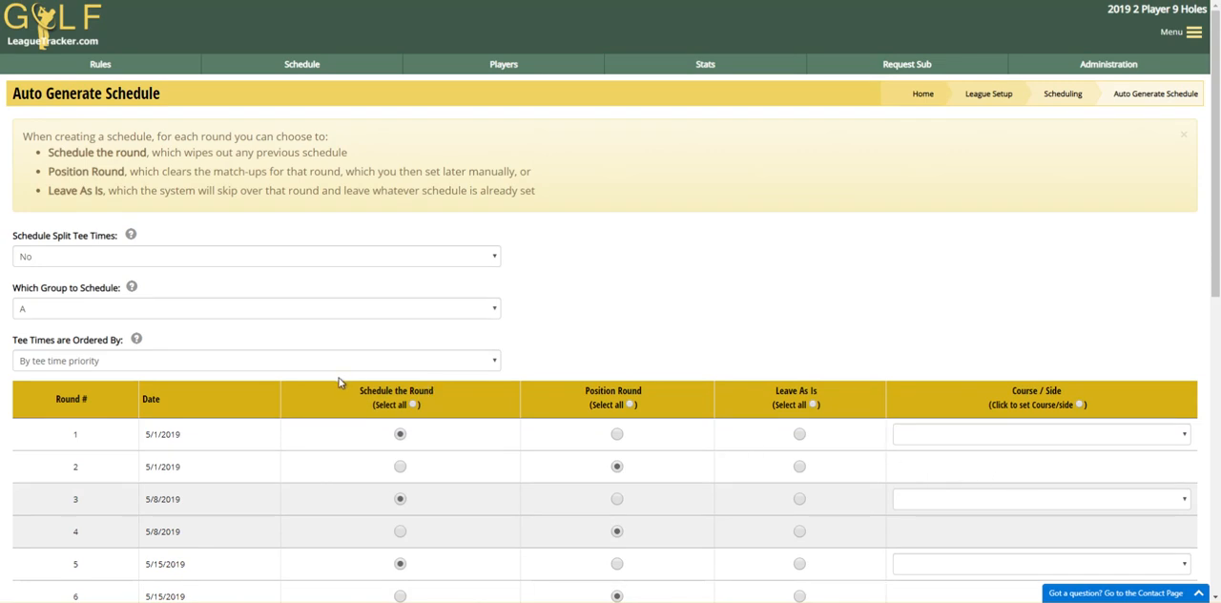
scroll(559, 340, "down", 3)
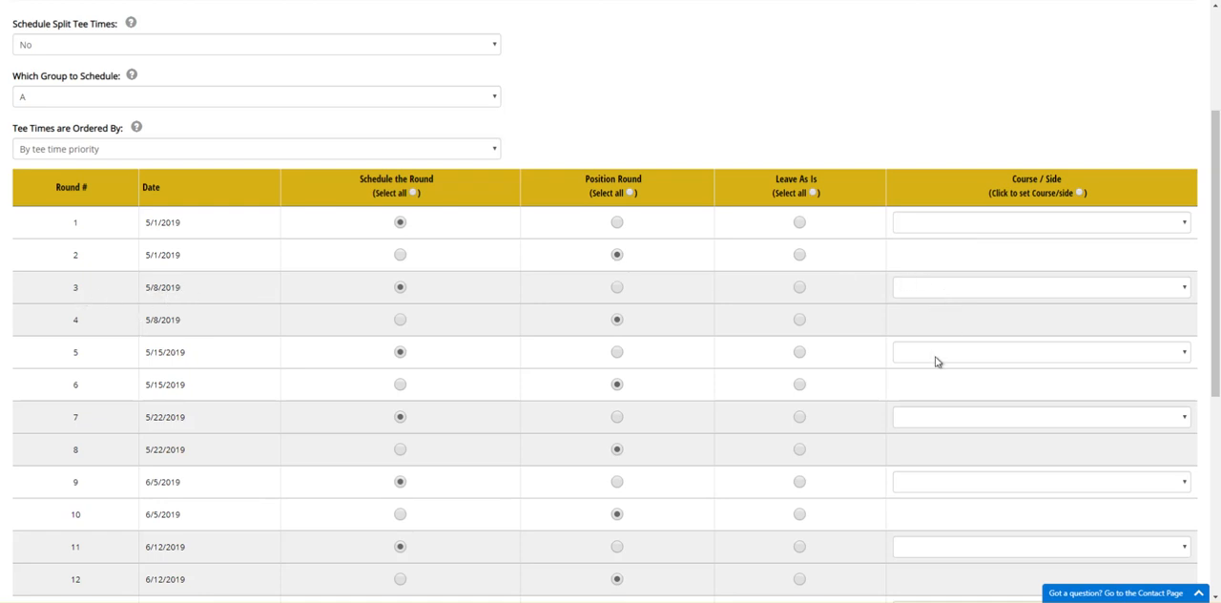
left_click(1052, 197)
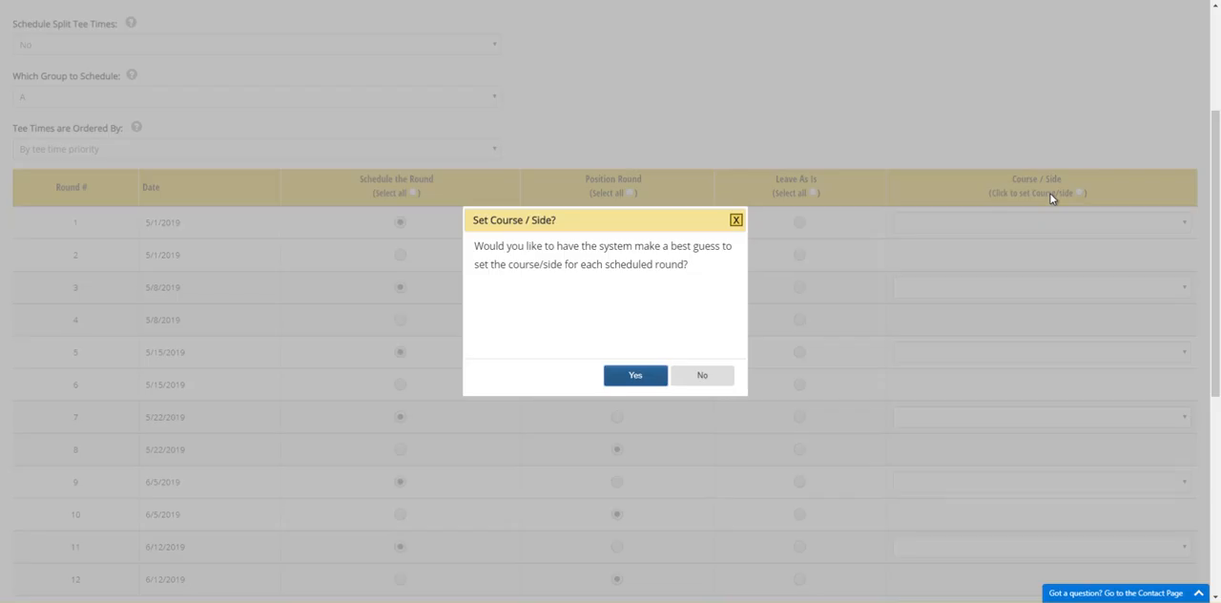
left_click(633, 377)
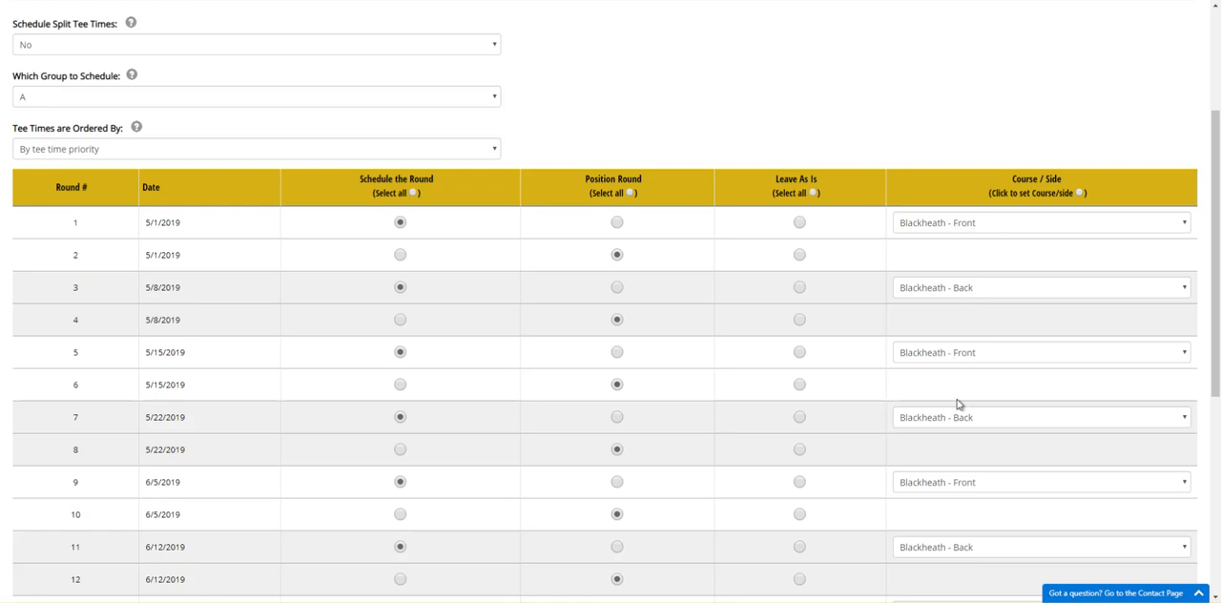
- Check the course and side of each scheduled round, and choose Blackheath - Front for round 1
scroll(945, 477, "down", 5)
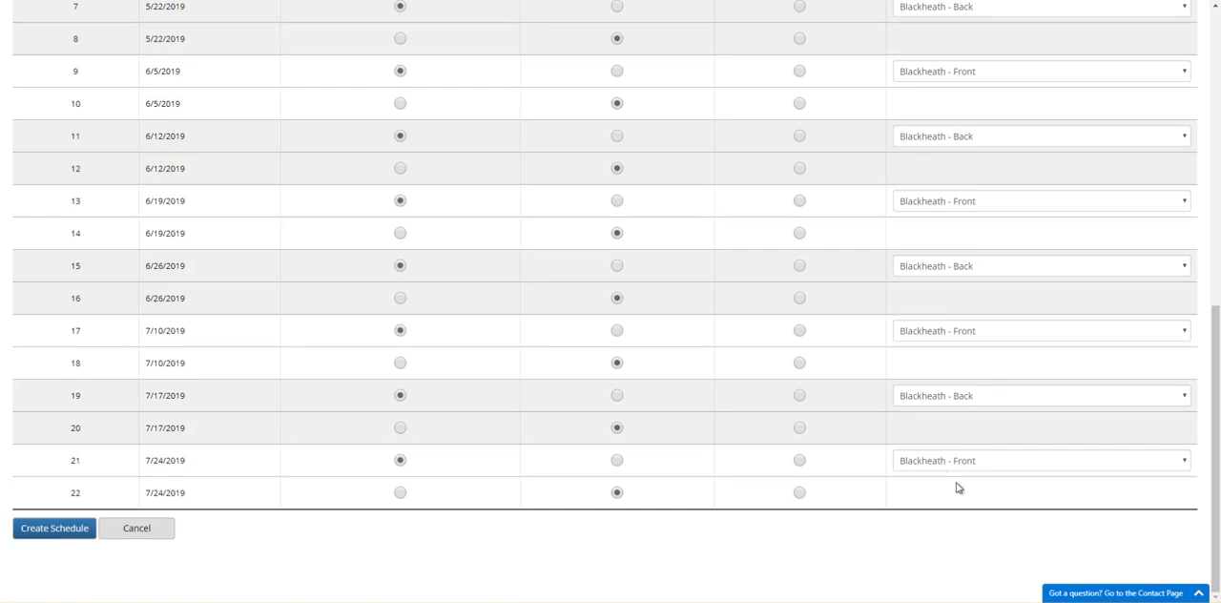
scroll(968, 495, "up", 10)
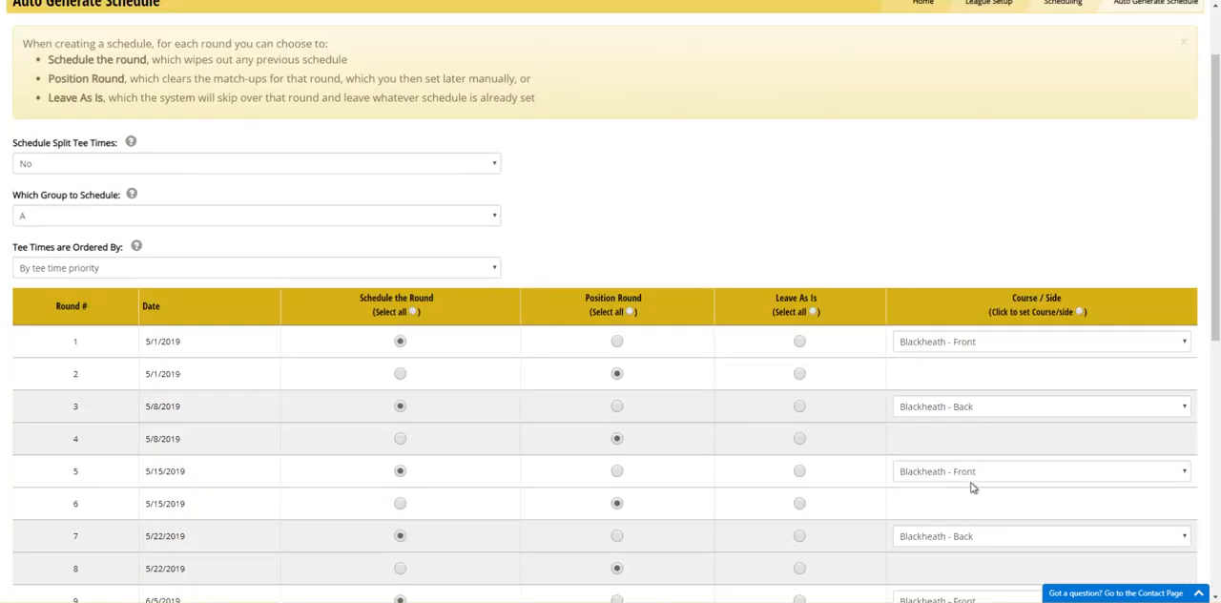
left_click(968, 341)
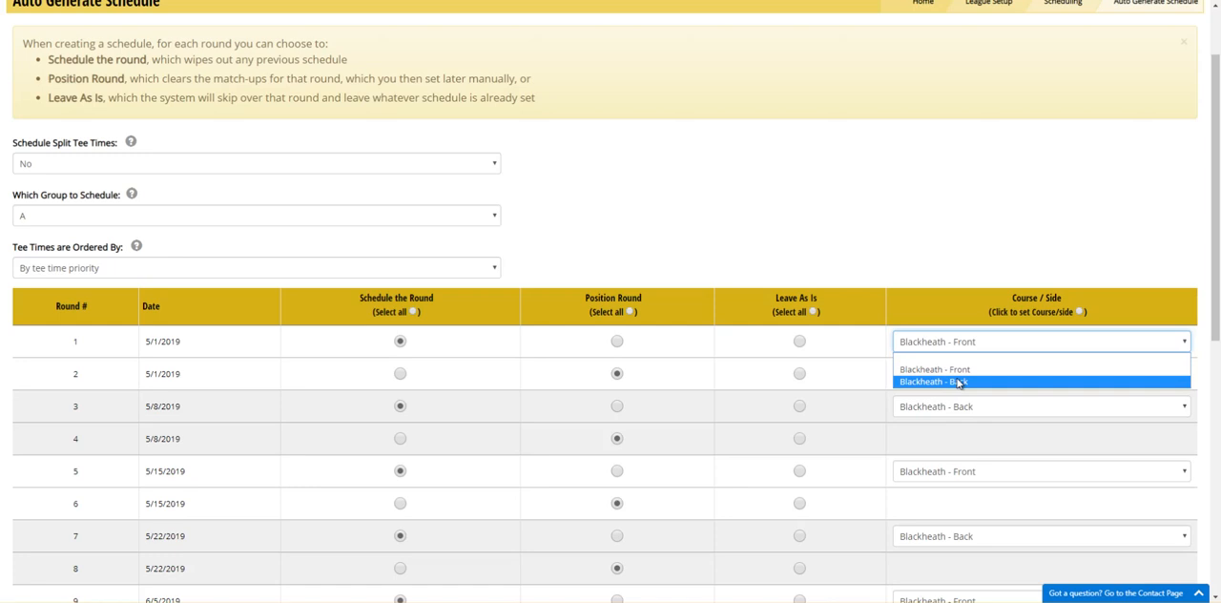
left_click(958, 370)
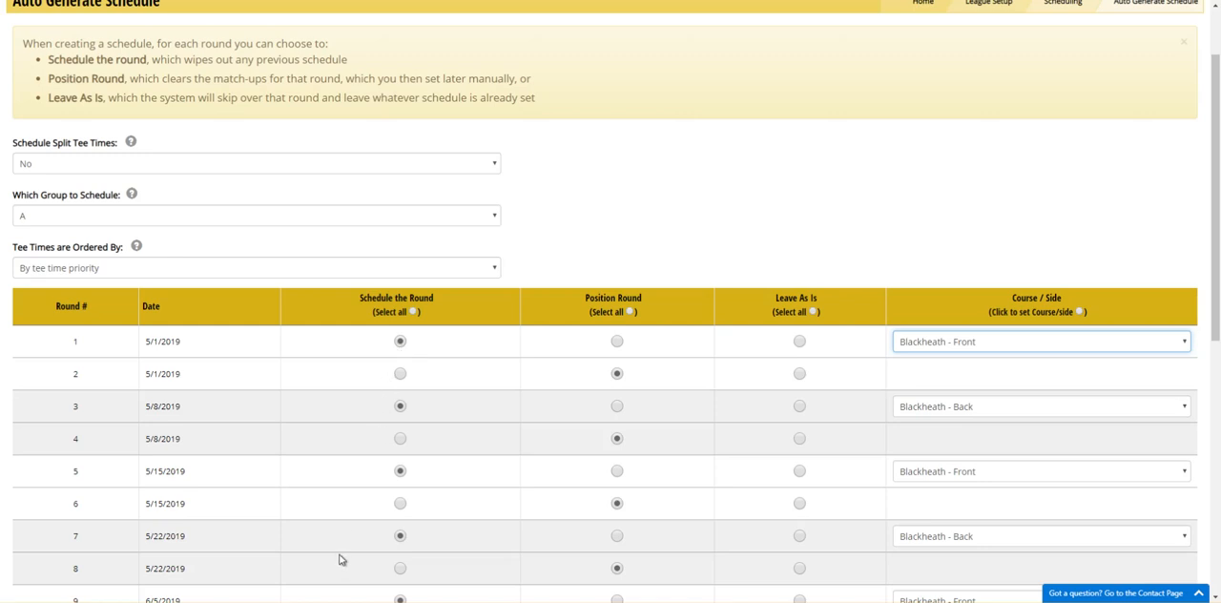
- Check the group A round settings and create the schedule, accepting that existing matches are erased
scroll(216, 282, "down", 3)
scroll(213, 287, "down", 3)
scroll(257, 330, "up", 5)
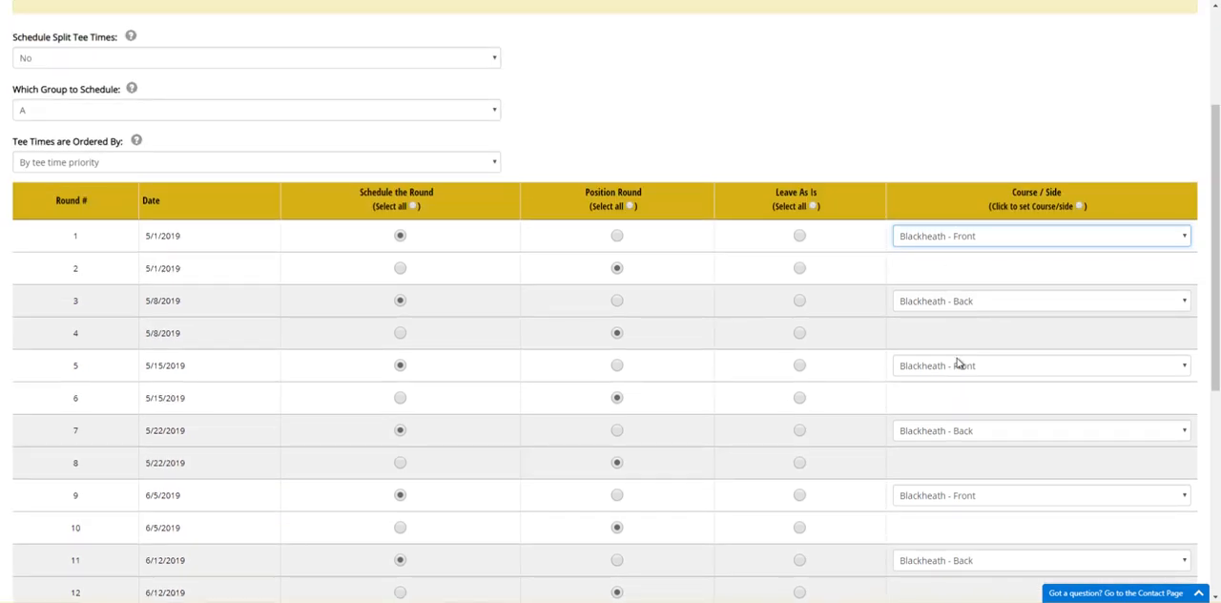
scroll(50, 506, "down", 5)
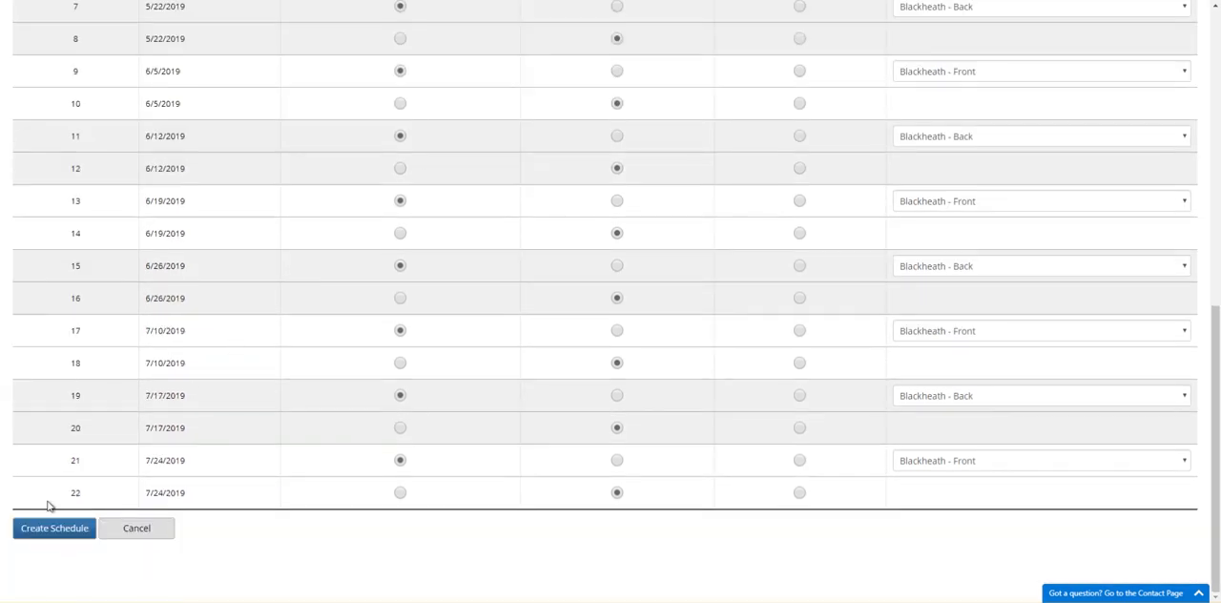
left_click(45, 536)
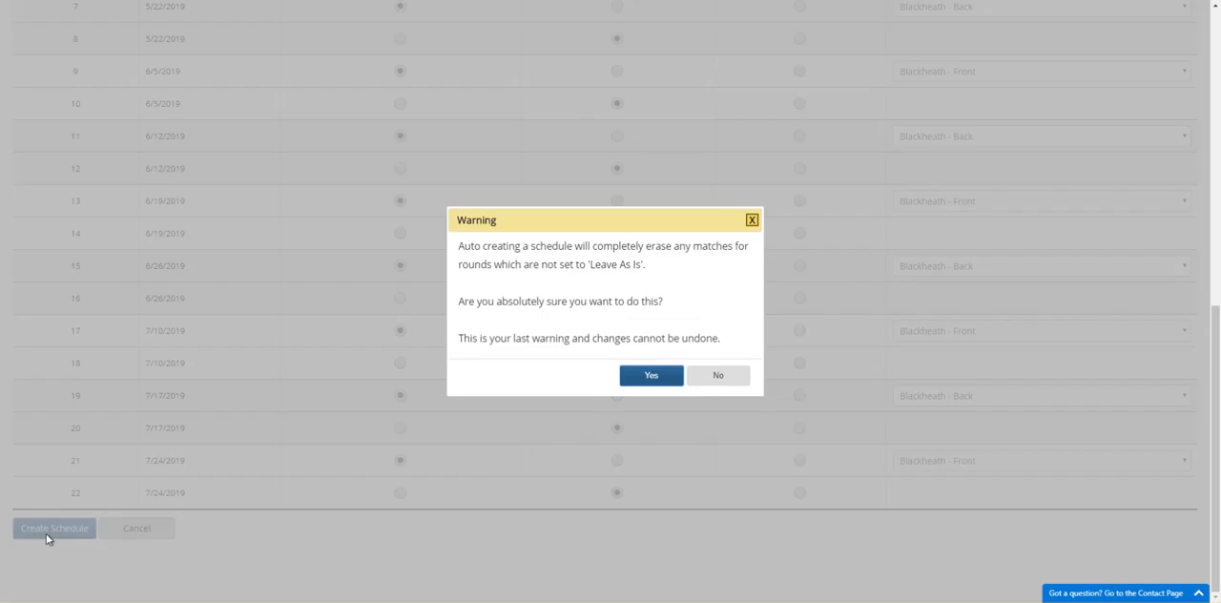
left_click(640, 376)
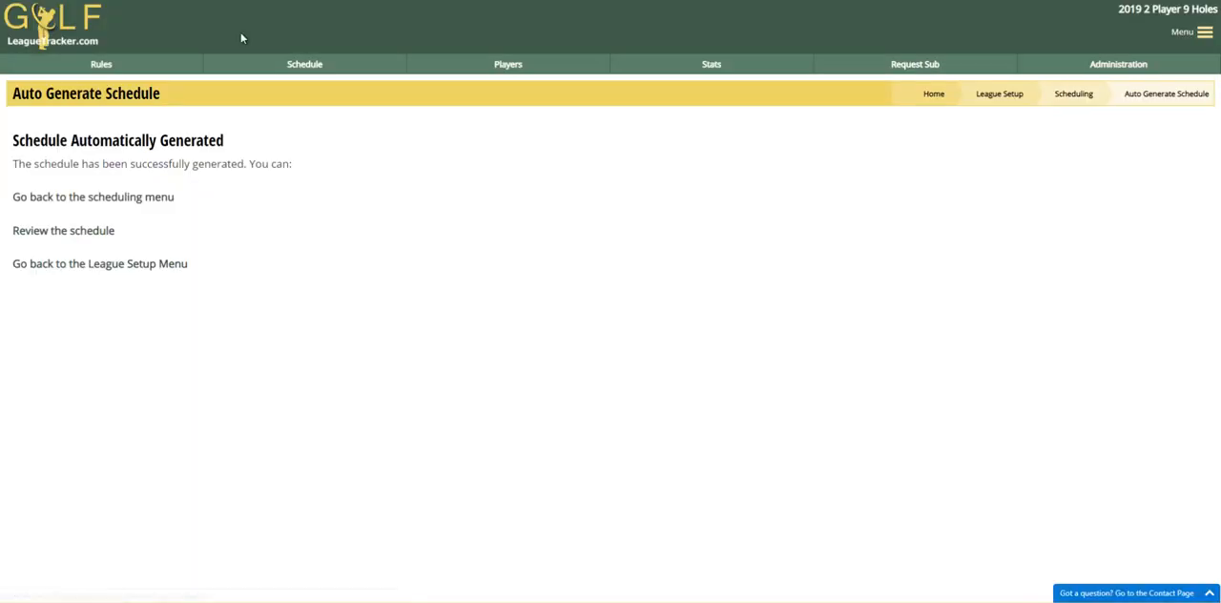
- Display the league schedule for all dates to review the group A match-ups
left_click(299, 74)
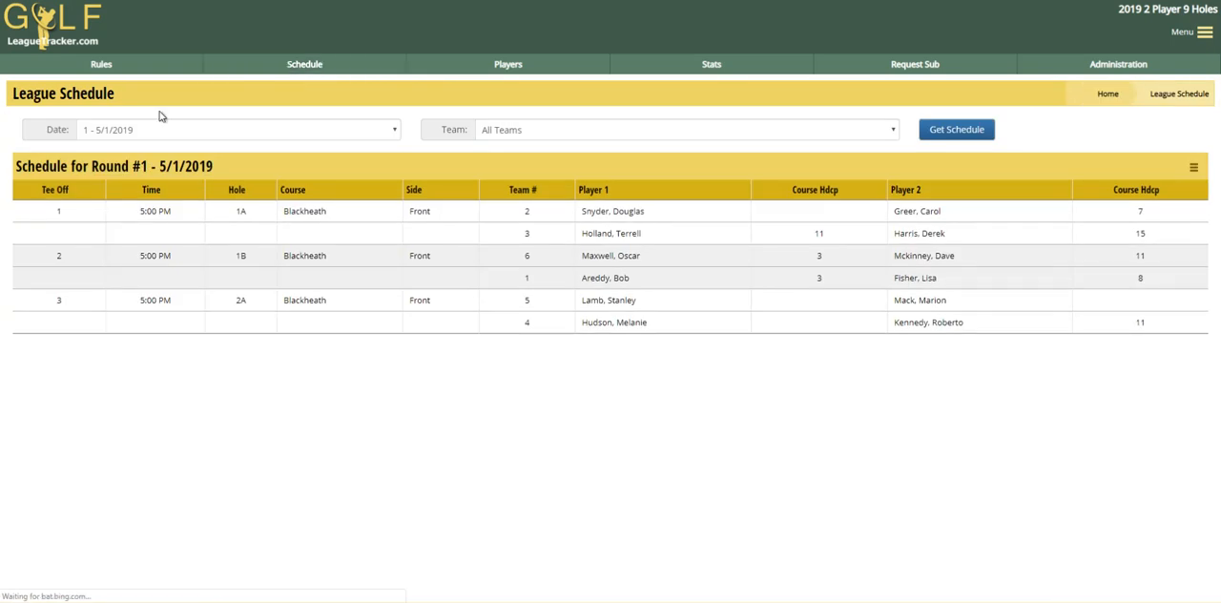
left_click(127, 129)
left_click(114, 145)
left_click(981, 128)
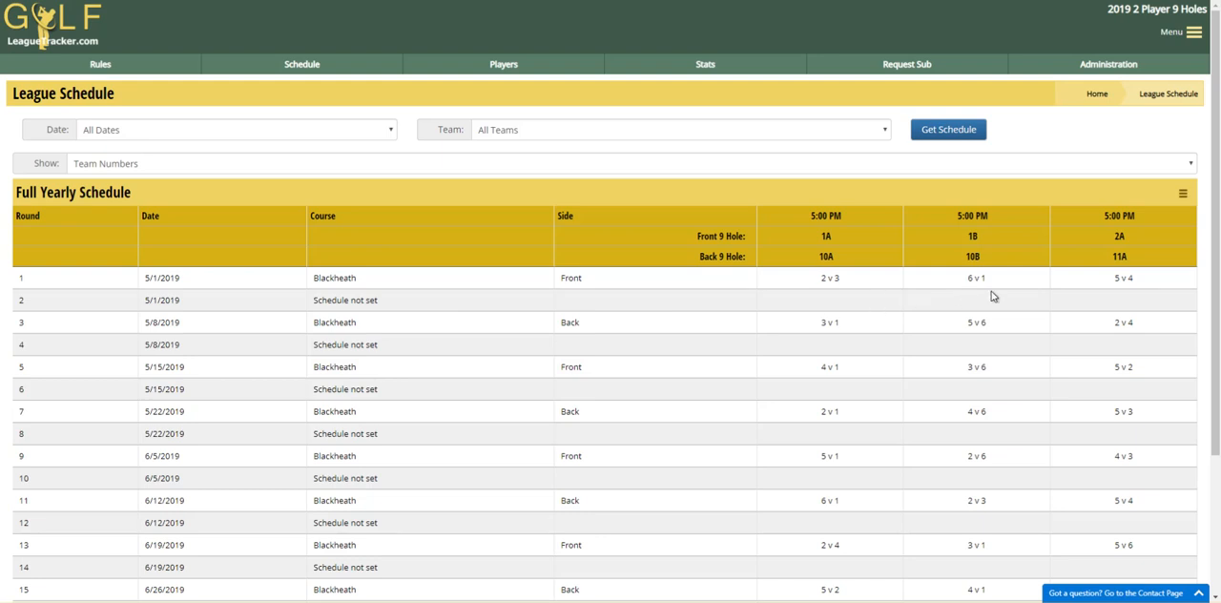
- Set up another auto-generated schedule from League Setup, with split tee times set to No and group B as the group to schedule
left_click(1094, 74)
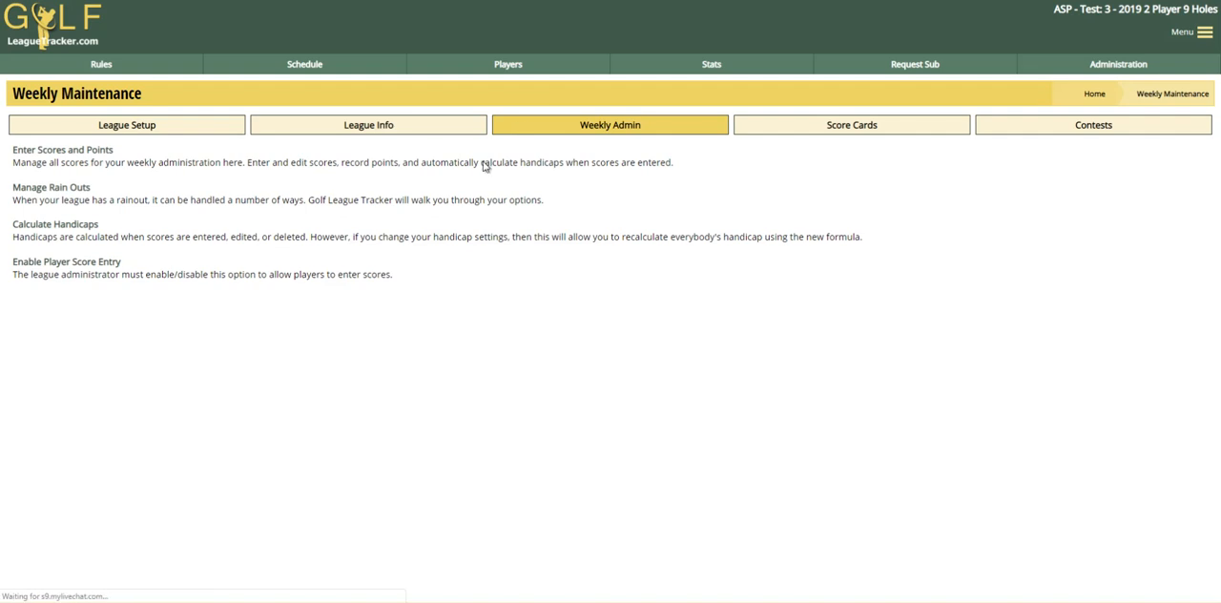
left_click(108, 130)
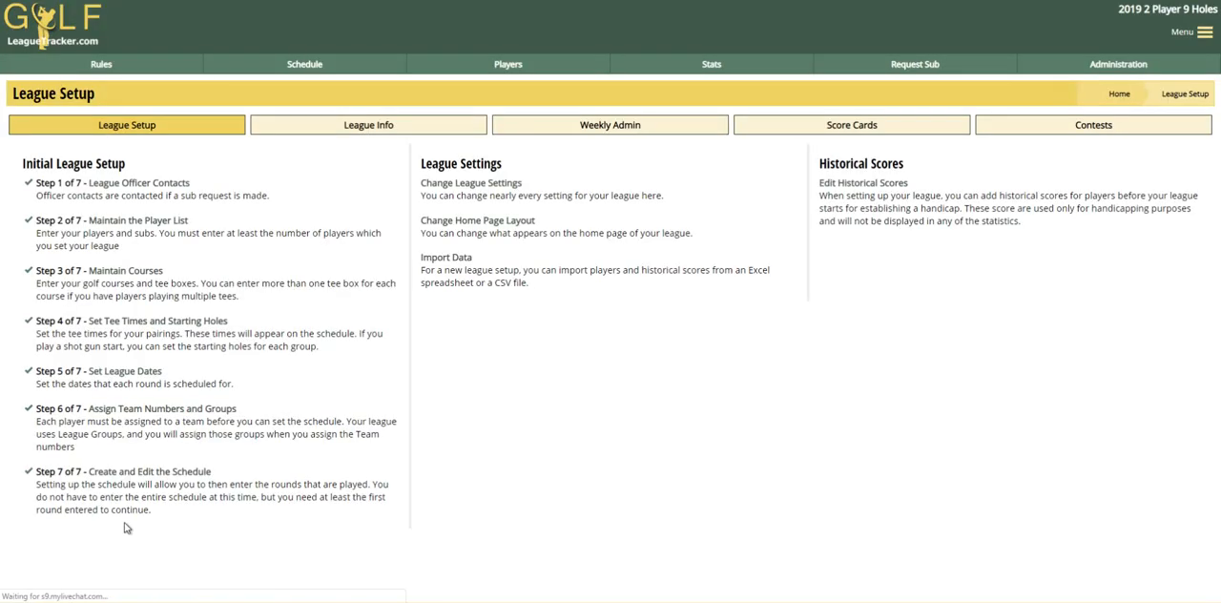
left_click(125, 472)
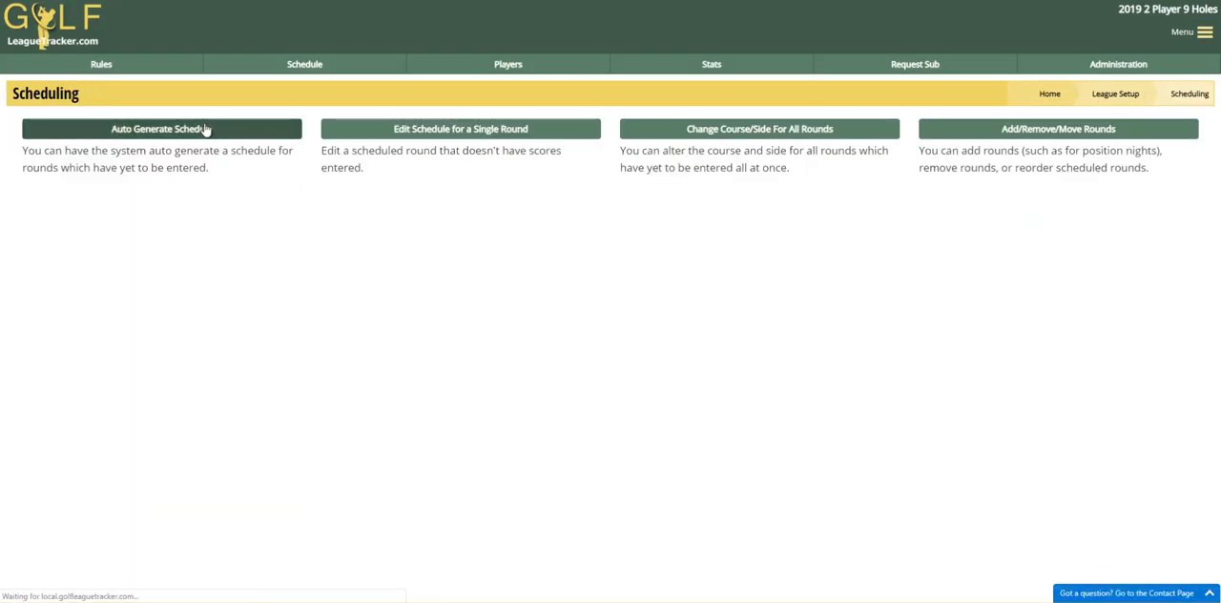
left_click(206, 128)
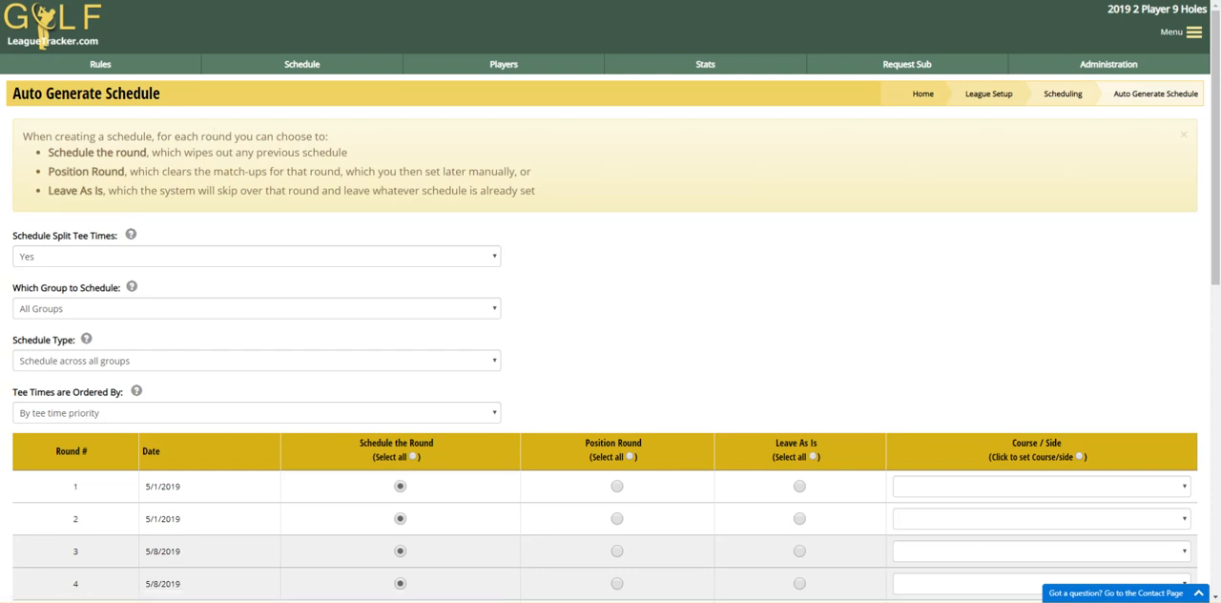
left_click(16, 259)
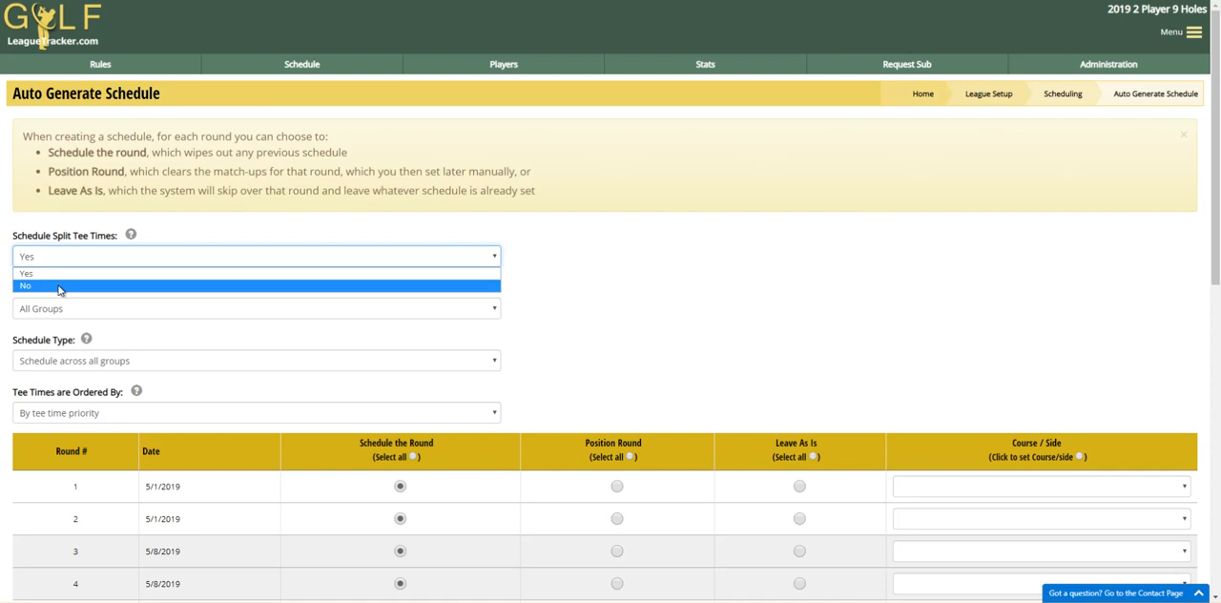
left_click(58, 286)
left_click(67, 308)
left_click(47, 350)
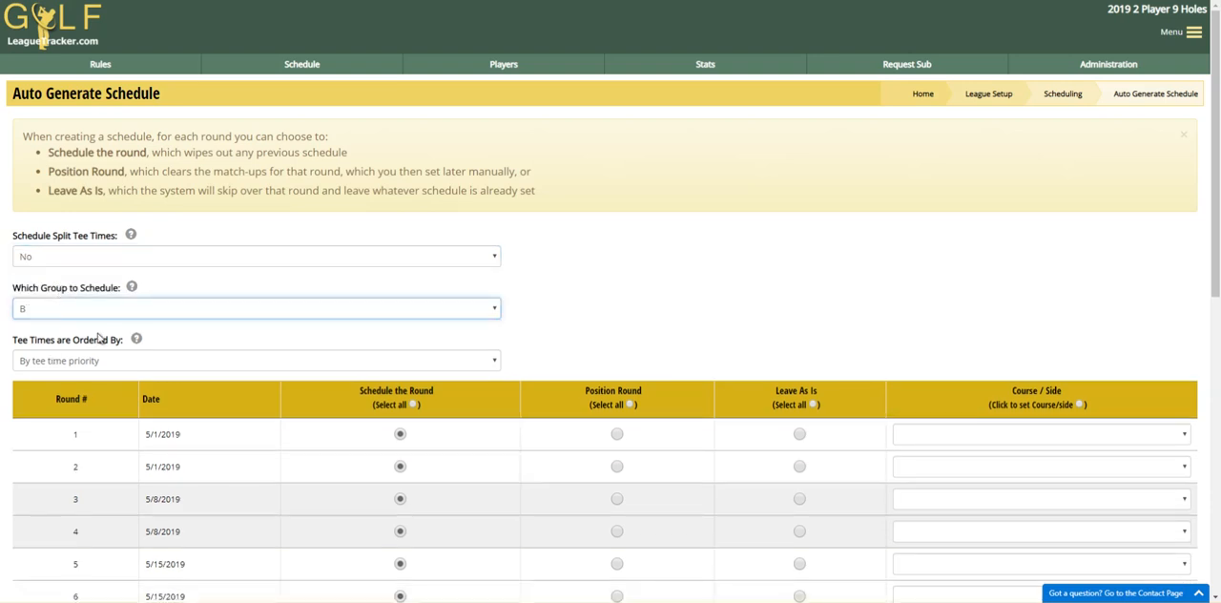
- Mark every odd-numbered round from 1 to 21 as Leave As Is in the group B schedule
scroll(641, 303, "down", 2)
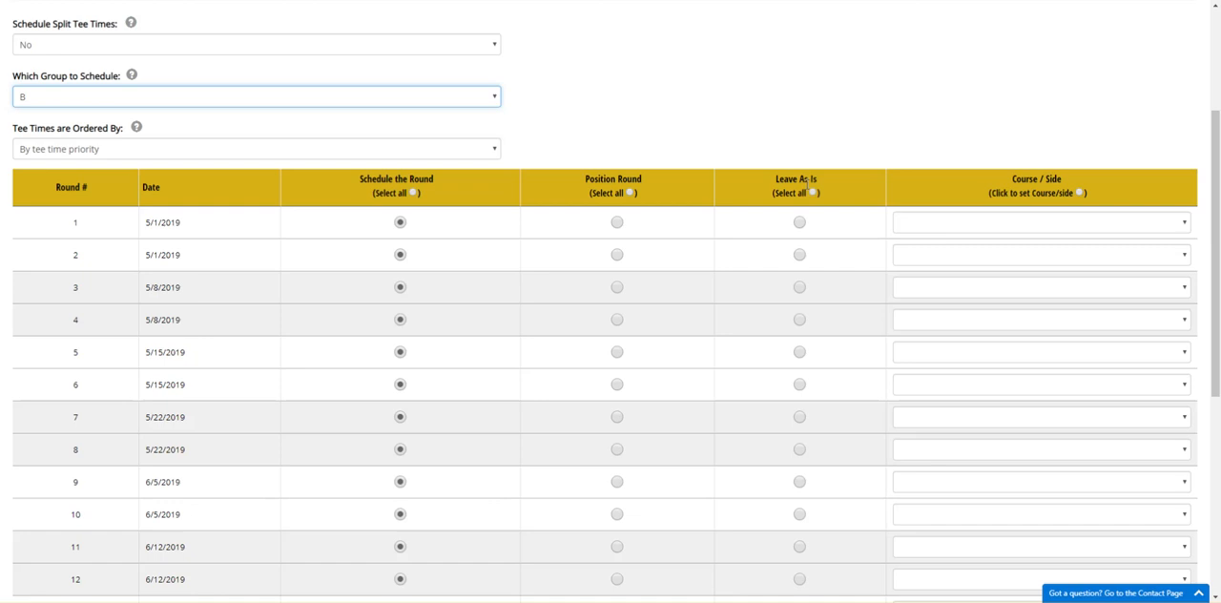
left_click(800, 223)
left_click(800, 287)
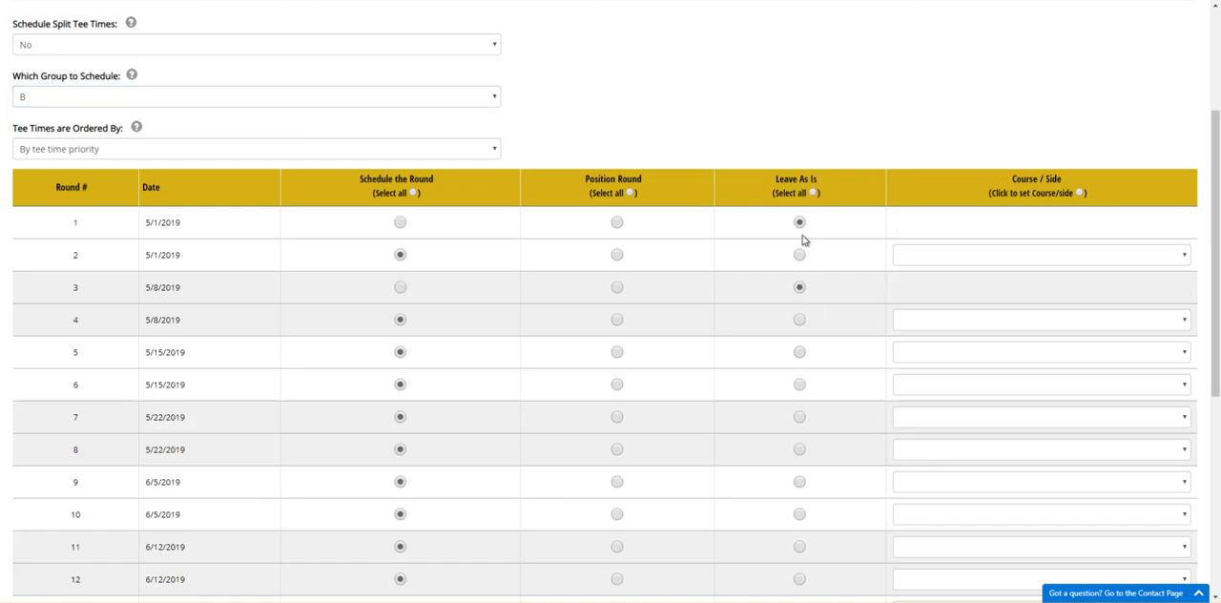
left_click(799, 352)
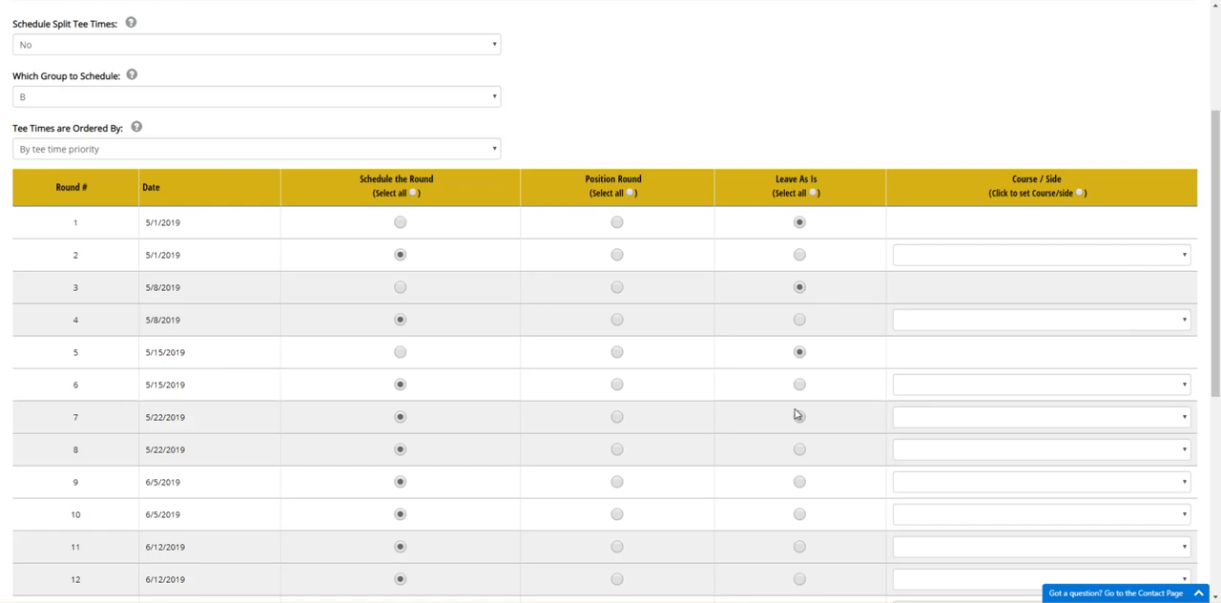
left_click(800, 417)
scroll(839, 393, "down", 1)
left_click(799, 374)
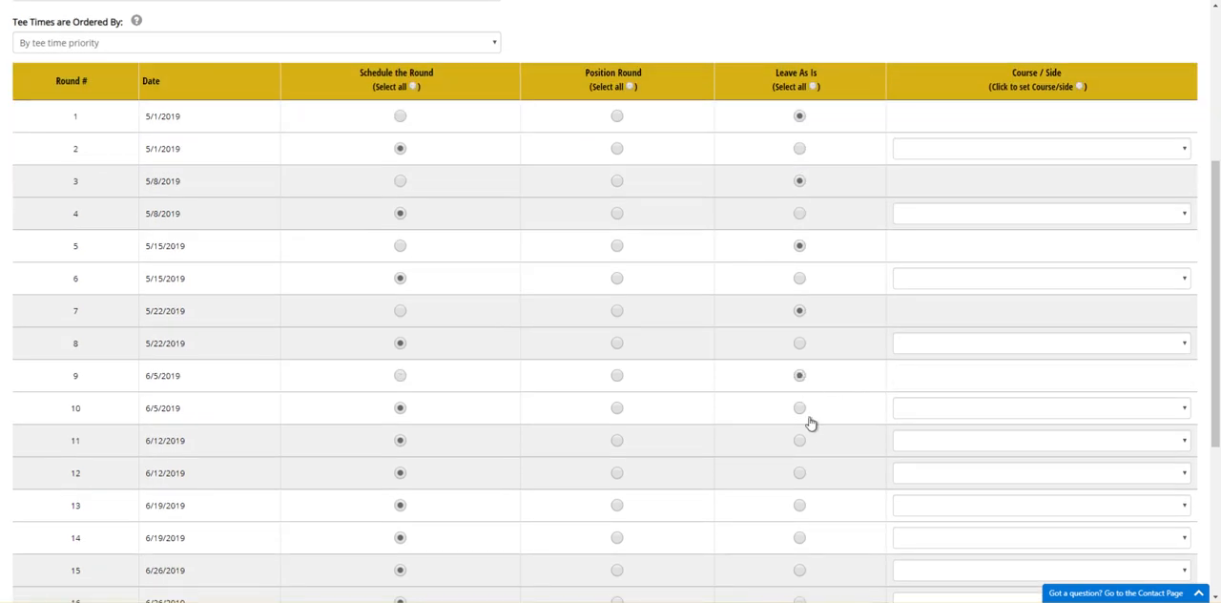
left_click(800, 440)
scroll(830, 424, "down", 2)
left_click(801, 294)
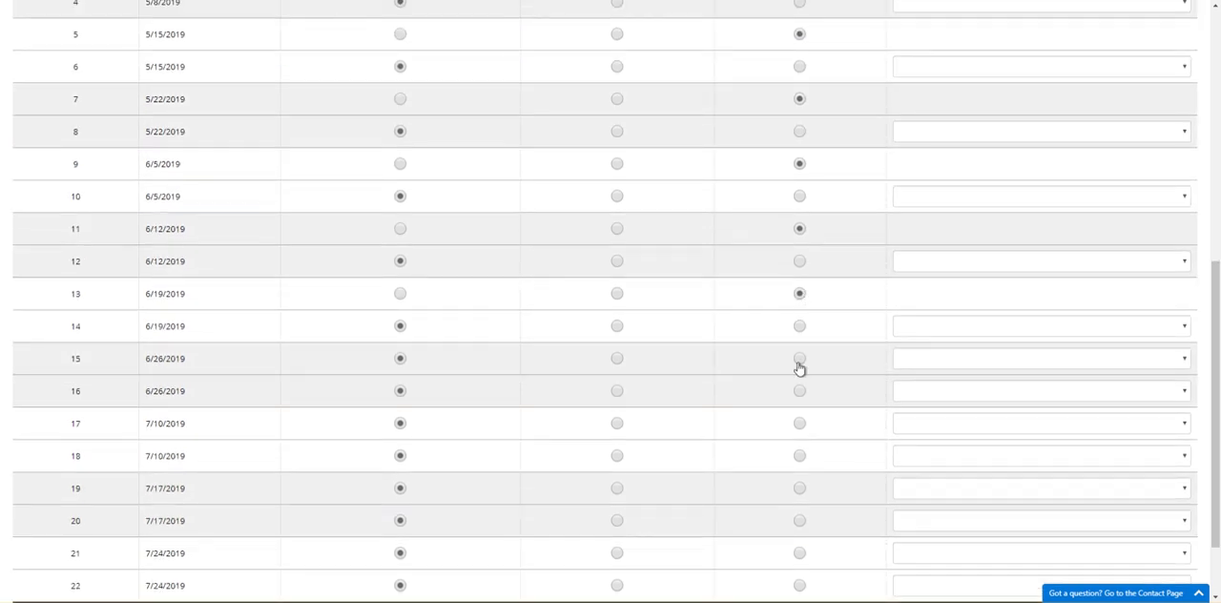
left_click(799, 361)
left_click(800, 426)
scroll(806, 429, "down", 1)
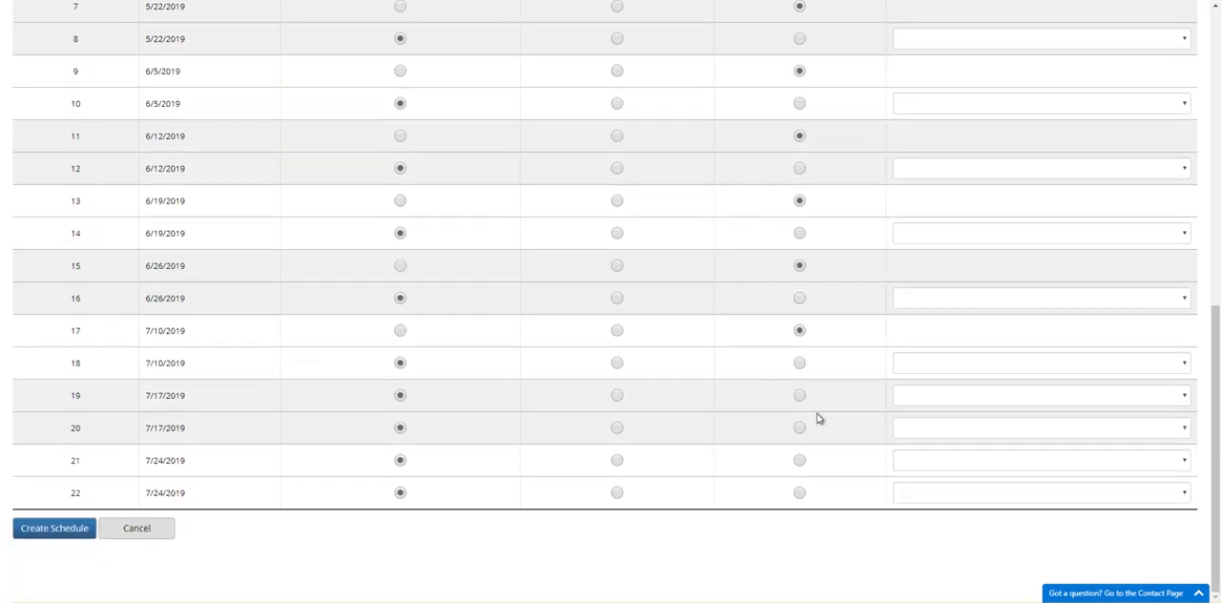
left_click(800, 397)
left_click(799, 460)
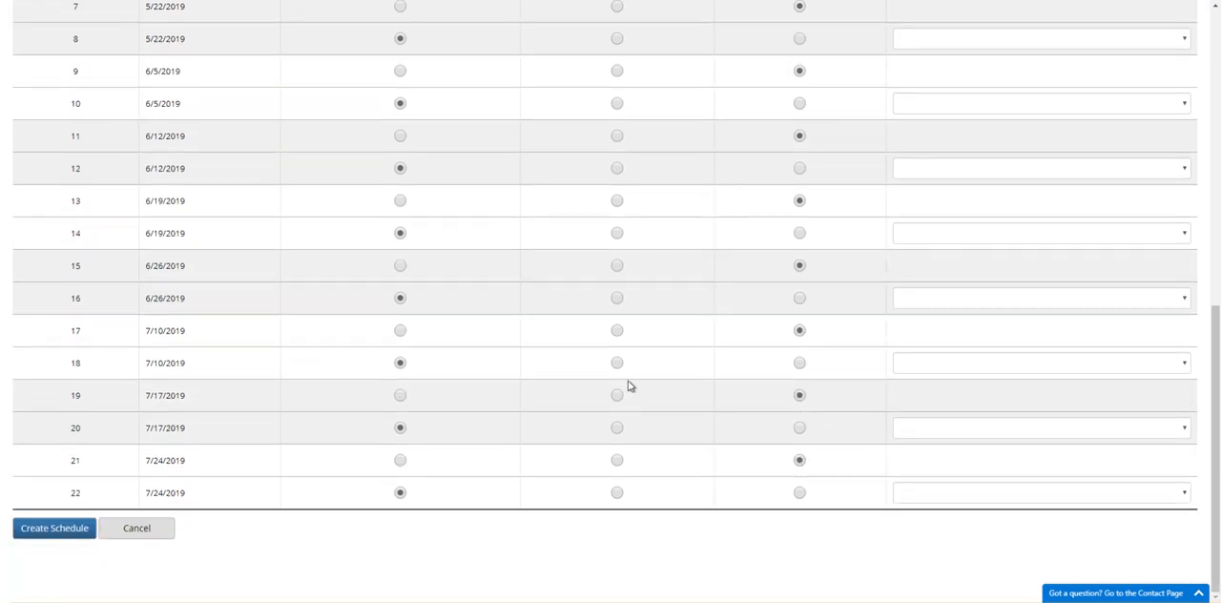
- Have the system make a best guess for the course and side of group B's scheduled rounds
scroll(632, 385, "up", 7)
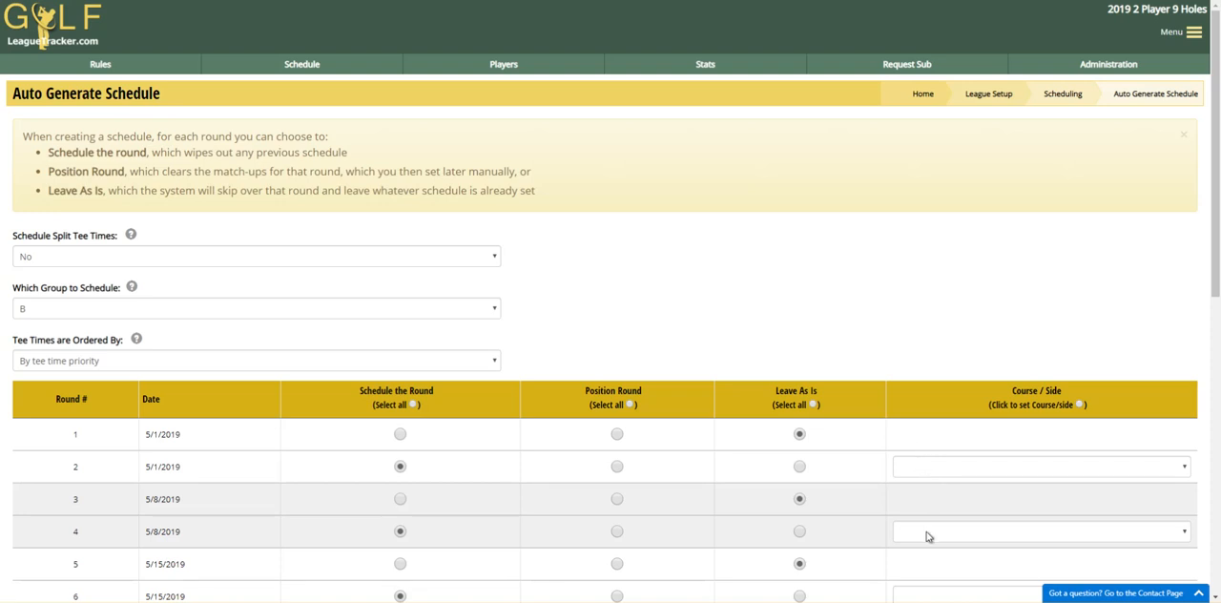
left_click(1050, 408)
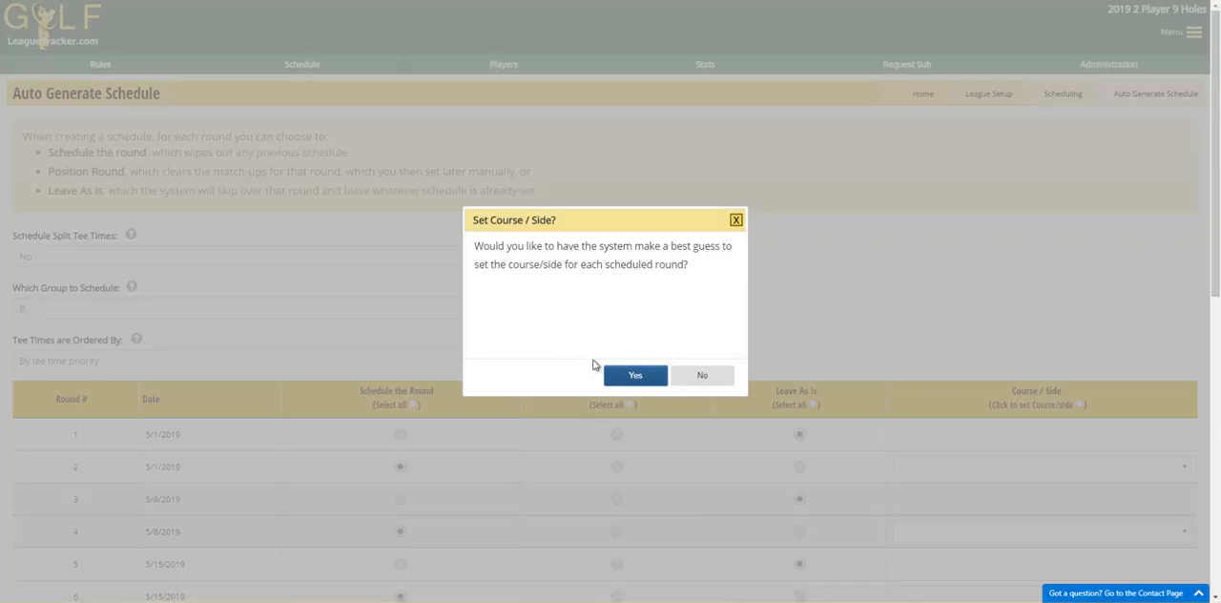
left_click(633, 385)
- Set the course and side to Blackheath - Back for rounds 2, 6, 10, 14, 18, 22 and Blackheath - Front for rounds 4, 8, 12, 16, 20
scroll(885, 234, "down", 3)
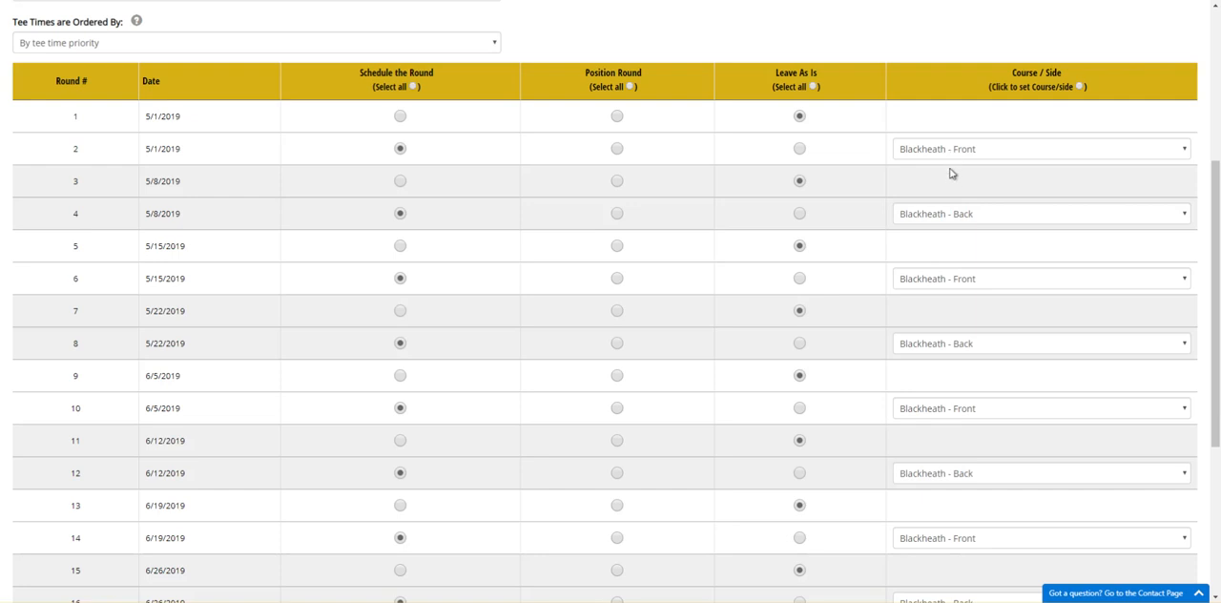
left_click(970, 154)
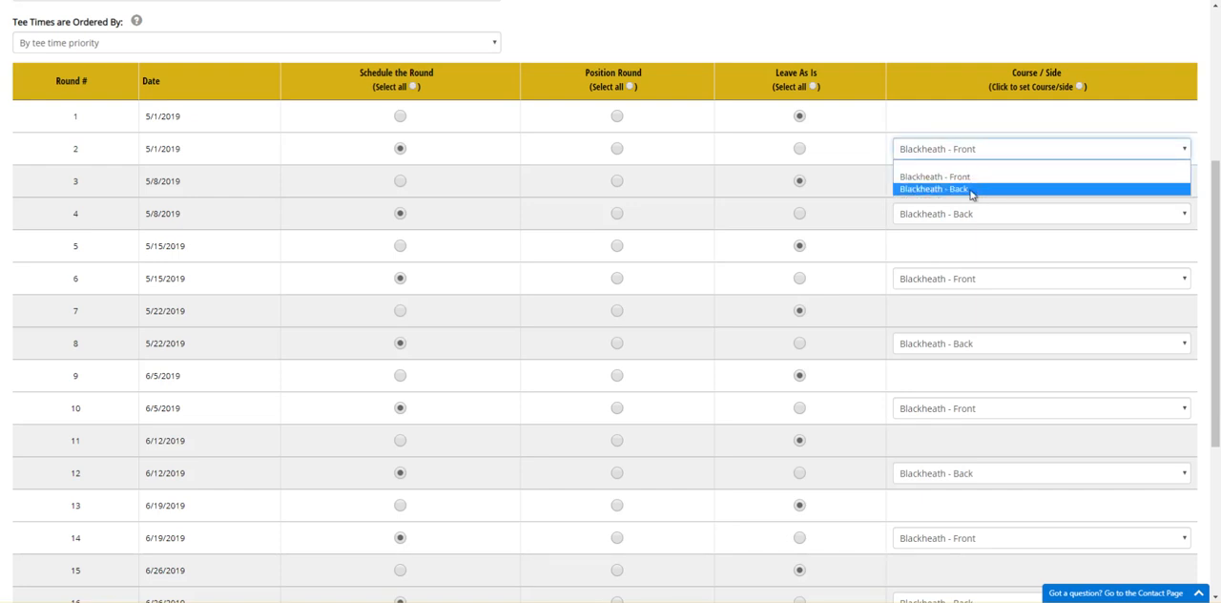
left_click(971, 189)
left_click(967, 216)
left_click(960, 240)
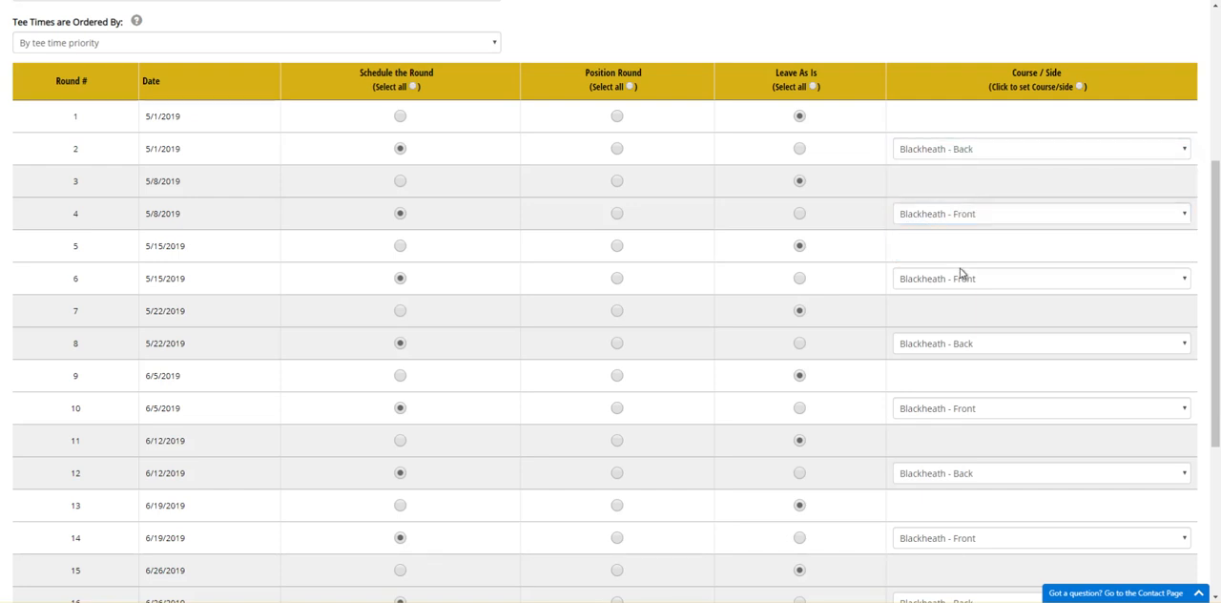
left_click(962, 276)
left_click(975, 319)
left_click(972, 345)
left_click(968, 372)
left_click(971, 409)
left_click(960, 449)
left_click(966, 475)
left_click(963, 501)
scroll(972, 457, "down", 2)
left_click(973, 330)
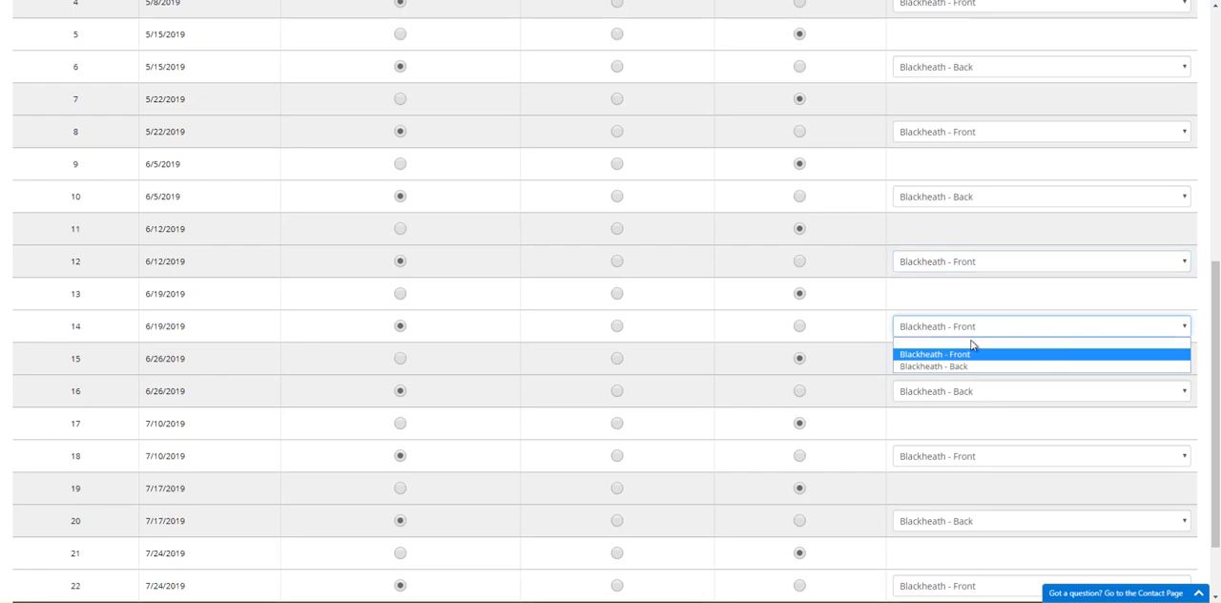
left_click(973, 365)
left_click(973, 391)
left_click(964, 420)
left_click(973, 460)
left_click(958, 496)
scroll(1014, 467, "down", 1)
left_click(981, 430)
left_click(966, 454)
left_click(952, 498)
left_click(957, 532)
- Review the group B round settings and create the schedule, confirming the overwrite warning
scroll(487, 554, "up", 5)
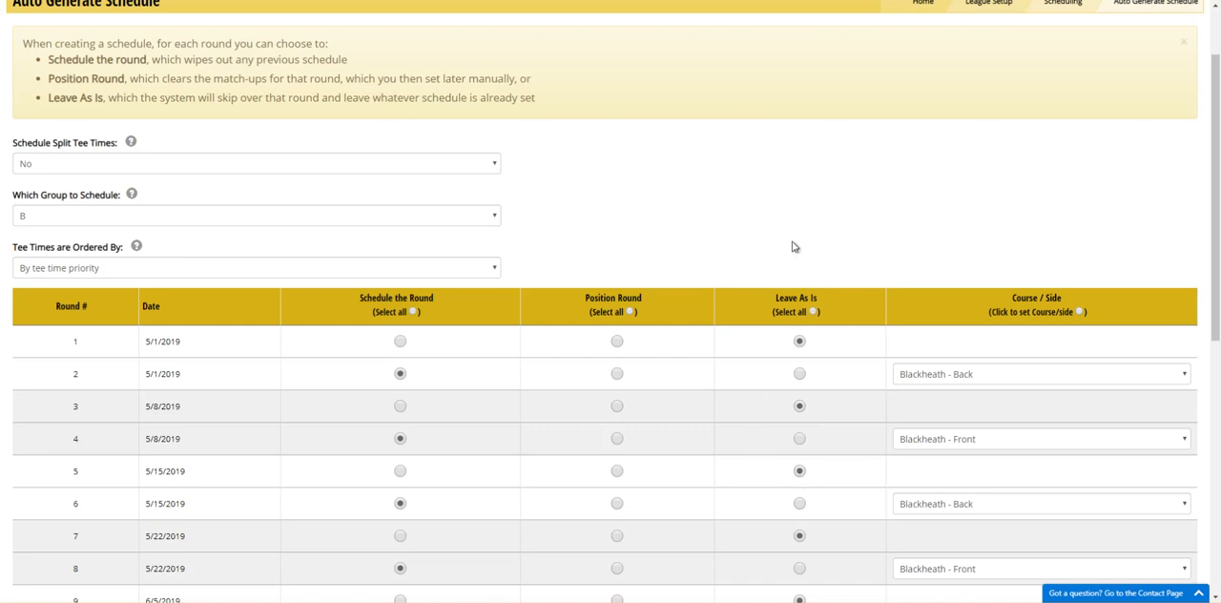
scroll(792, 247, "down", 5)
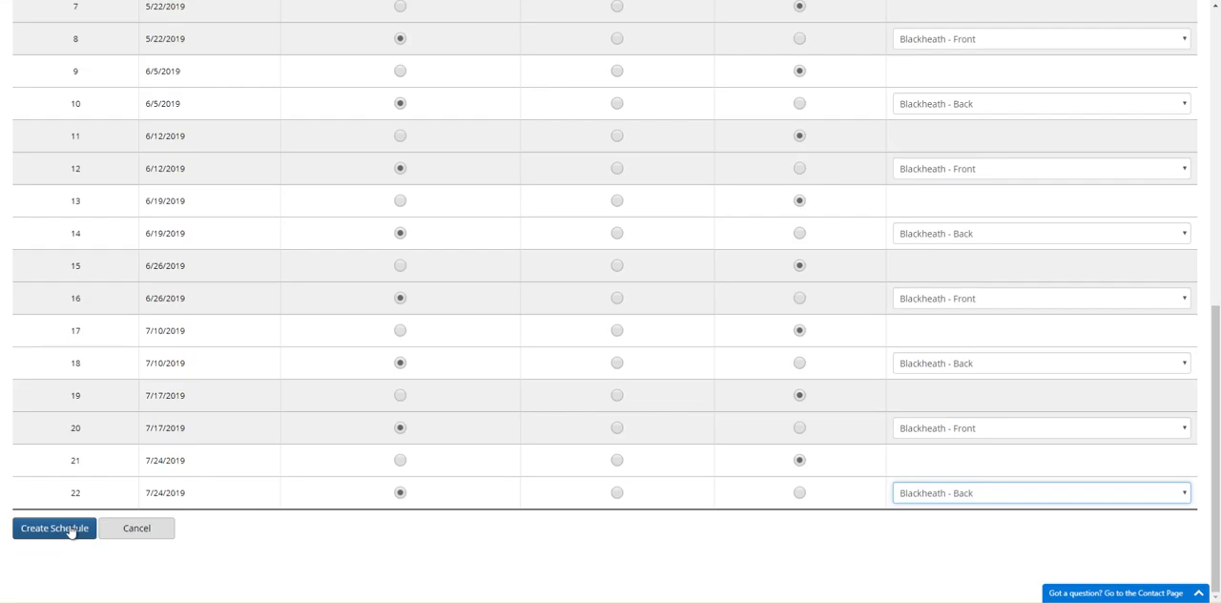
left_click(55, 527)
left_click(647, 378)
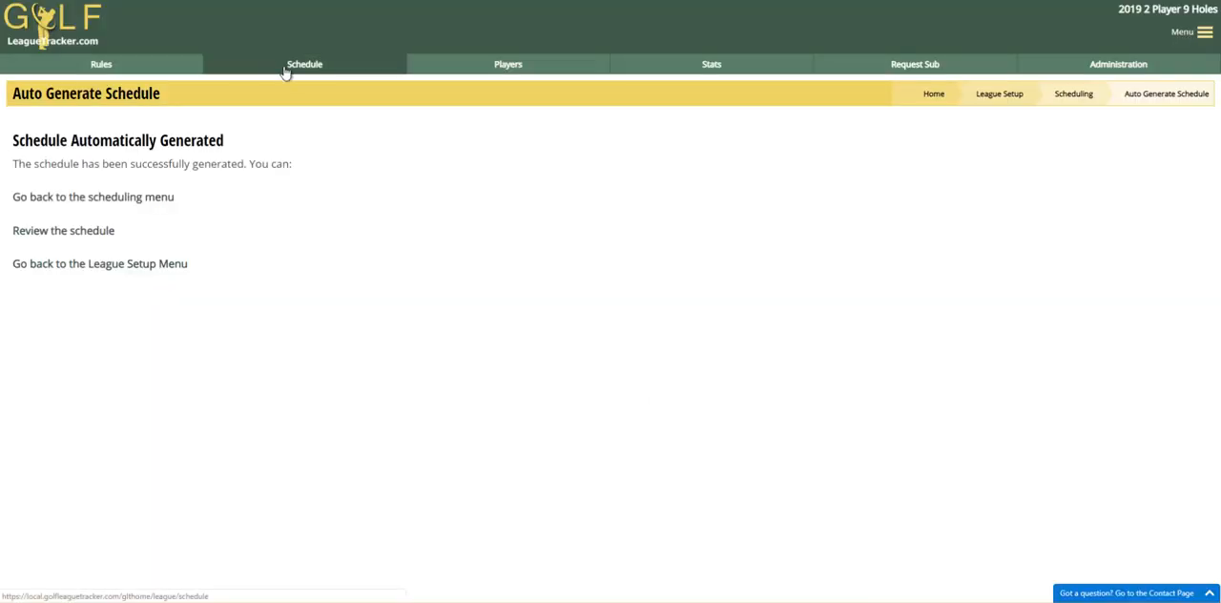
- Display the full yearly league schedule for all dates and compare the match-ups of rounds 1 and 2, then the remaining rounds
left_click(284, 73)
left_click(120, 130)
left_click(114, 143)
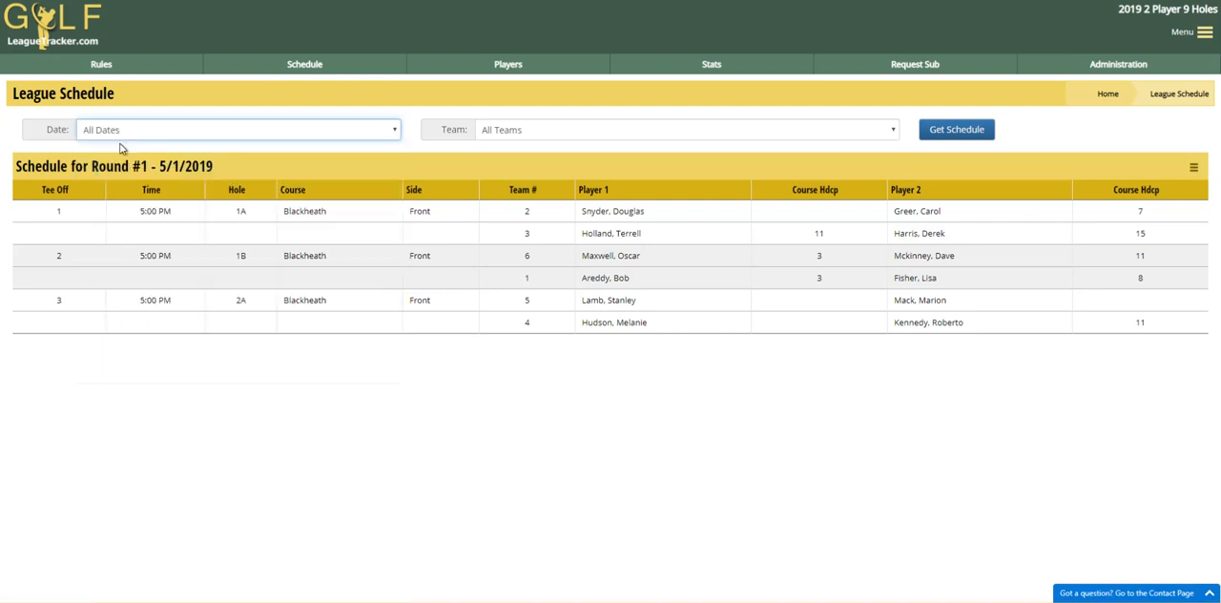
left_click(957, 129)
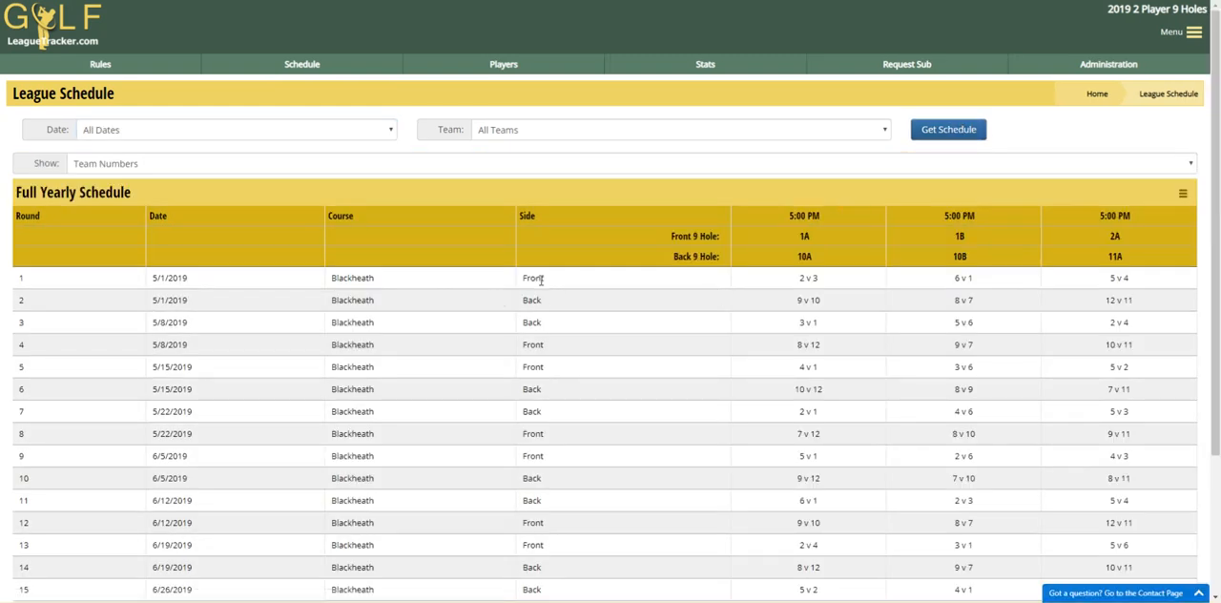
left_click_drag(799, 303, 1143, 302)
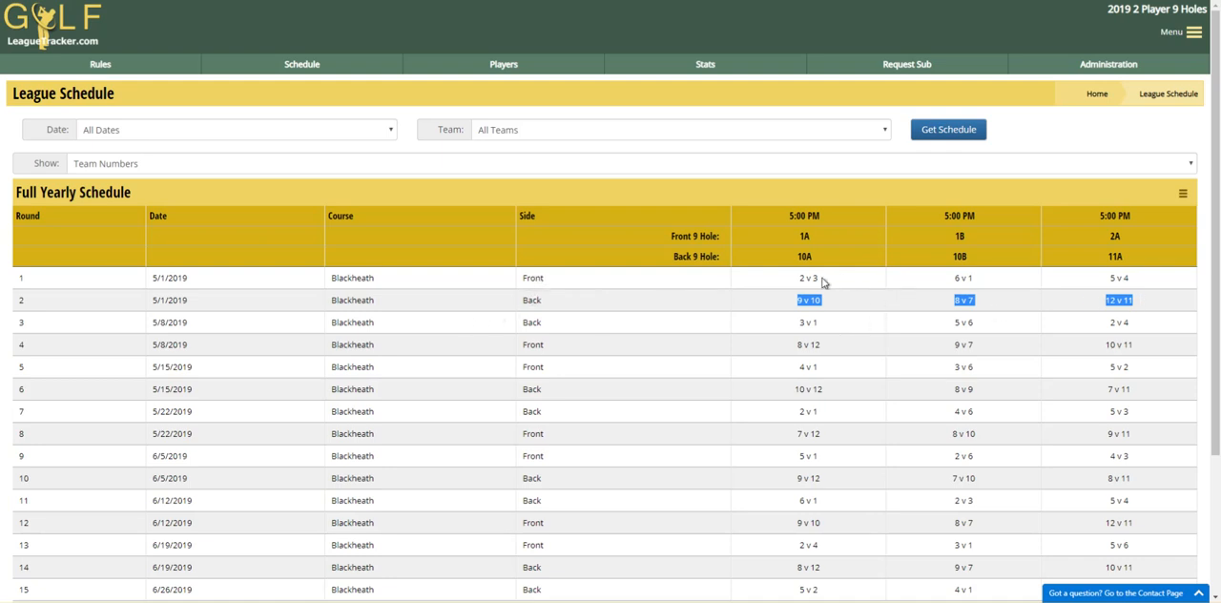
left_click_drag(801, 279, 1145, 282)
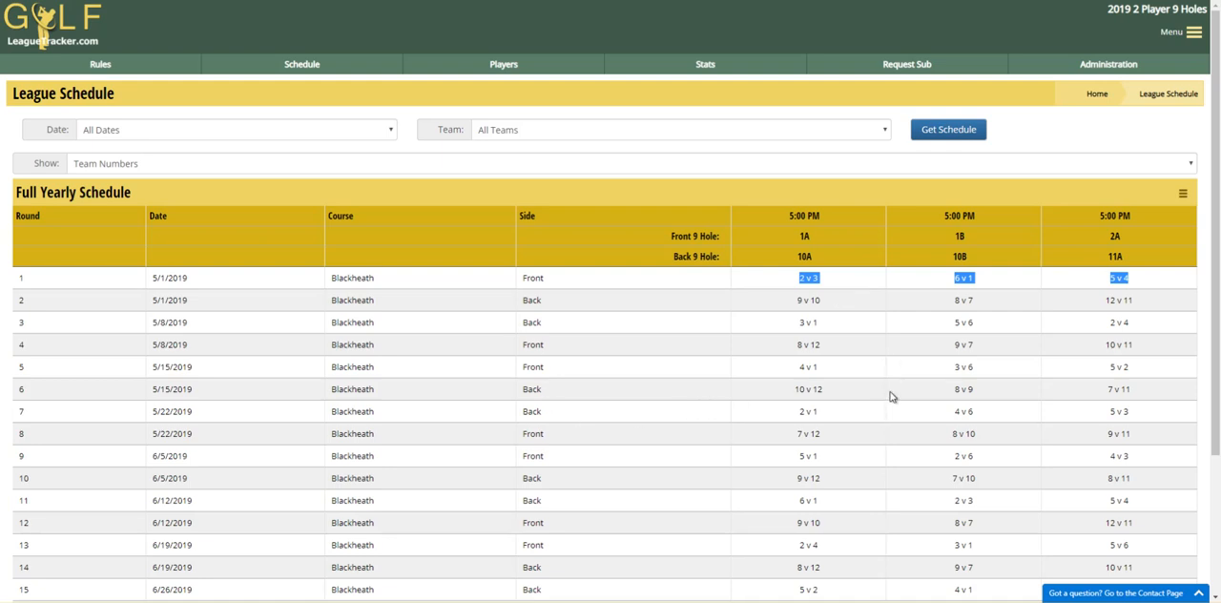
scroll(766, 351, "down", 3)
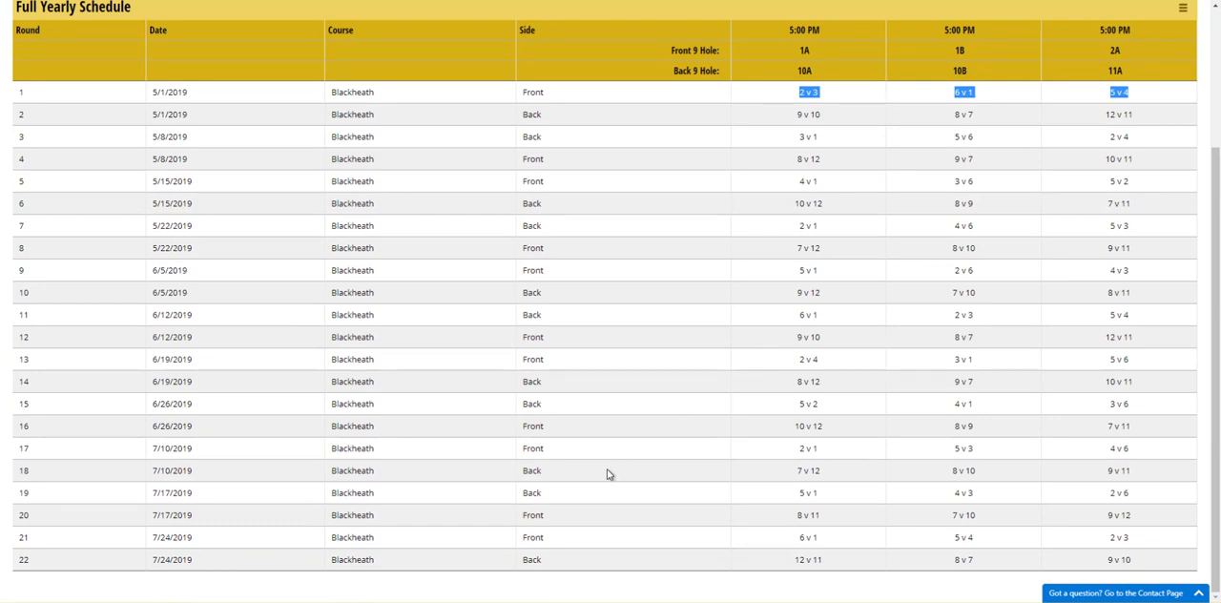